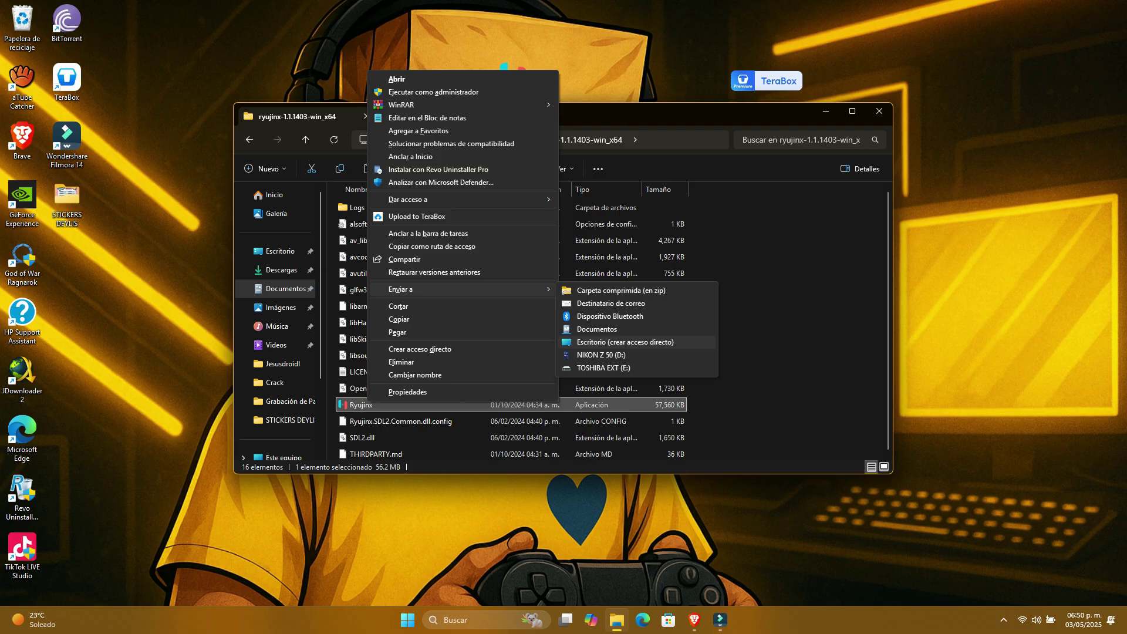
Create a desktop shortcut for the Ryujinx application and open the ROMS folder inside Documents.
{"action": "left_click", "coordinate": [626, 342]}
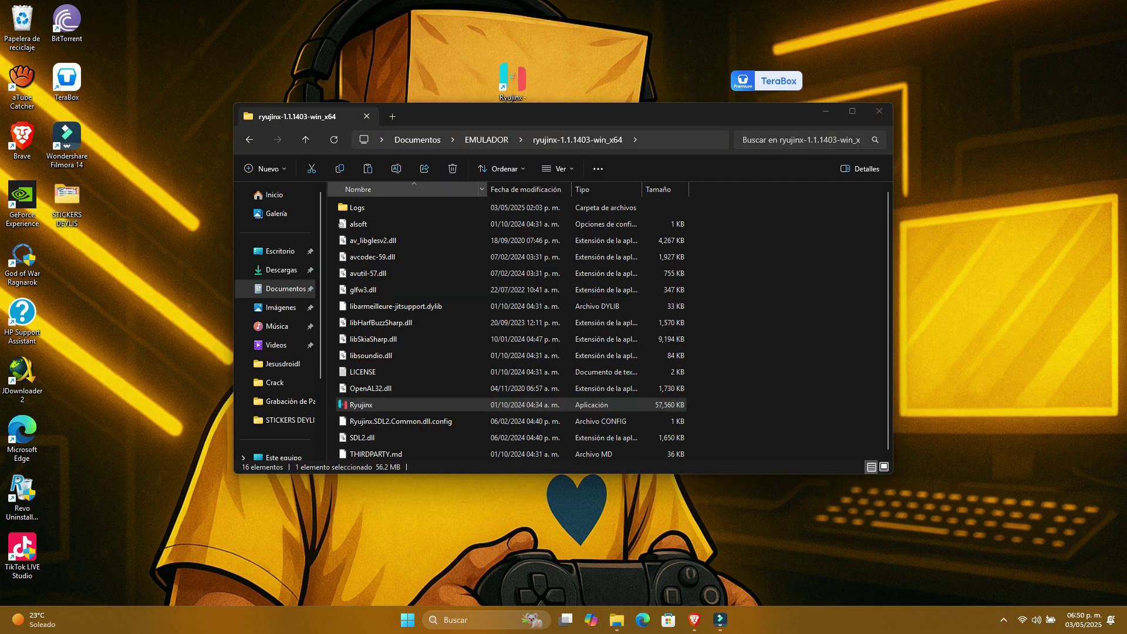
{"action": "left_click", "coordinate": [305, 140]}
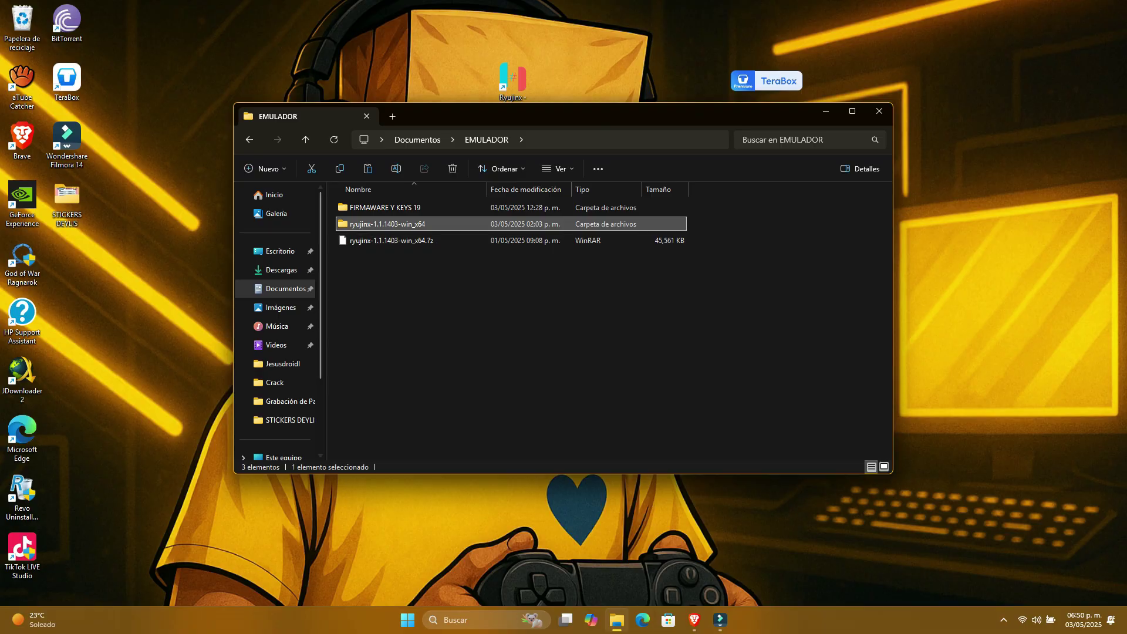
{"action": "left_click", "coordinate": [305, 139]}
{"action": "key", "text": "Down"}
{"action": "key", "text": "Return"}
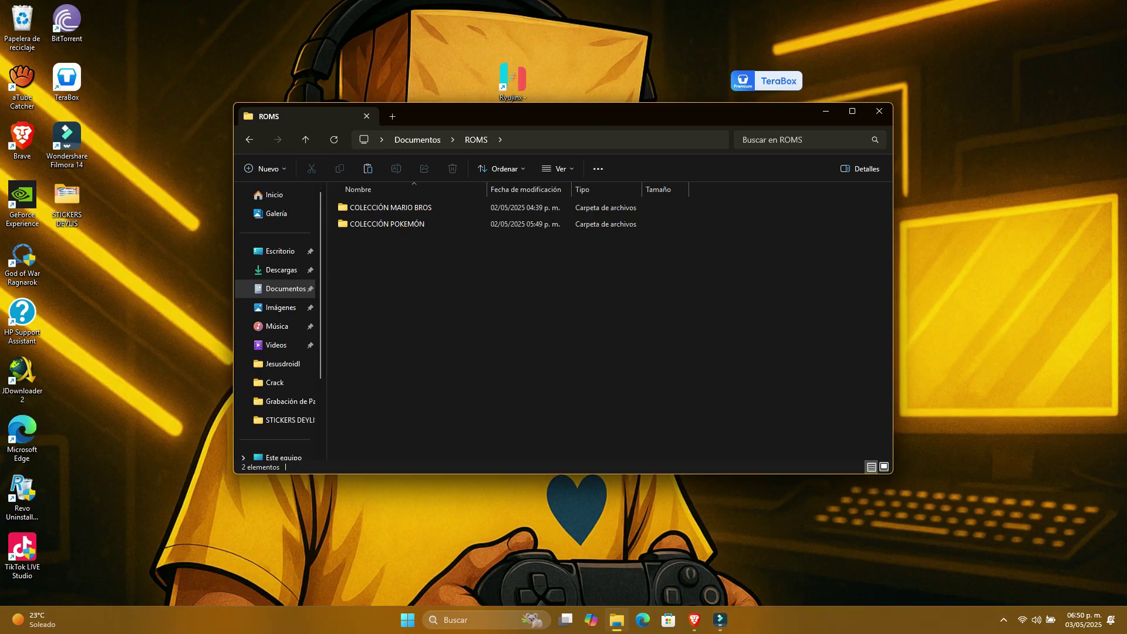
Show the desktop, launch Ryujinx from its desktop shortcut and dismiss the startup error dialog.
{"action": "key", "text": "super+d"}
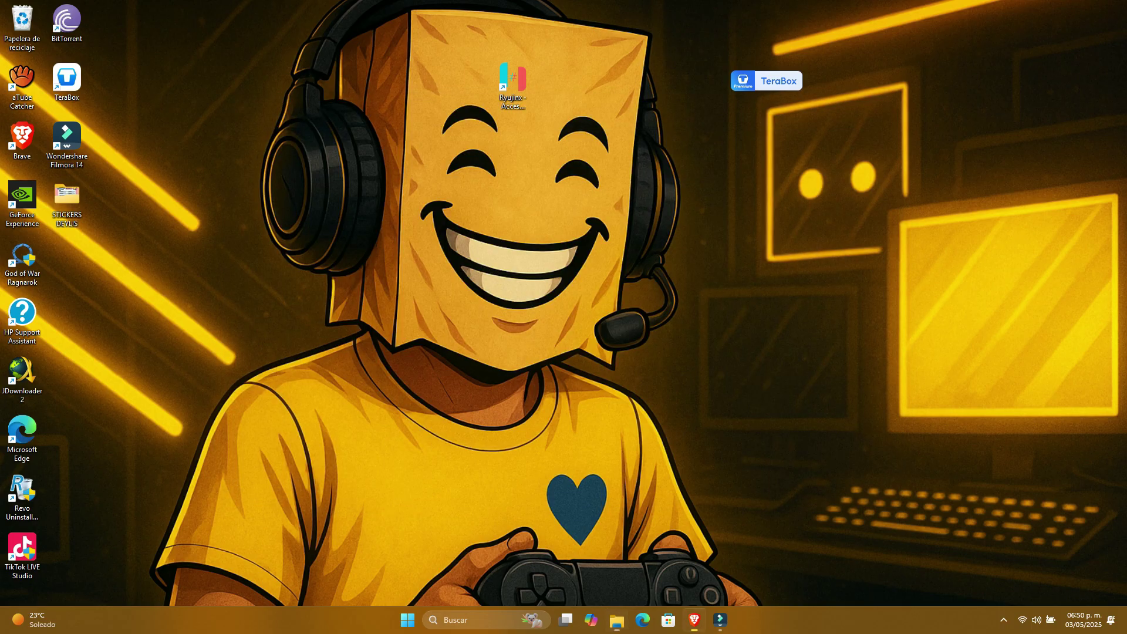
{"action": "key", "text": "Return"}
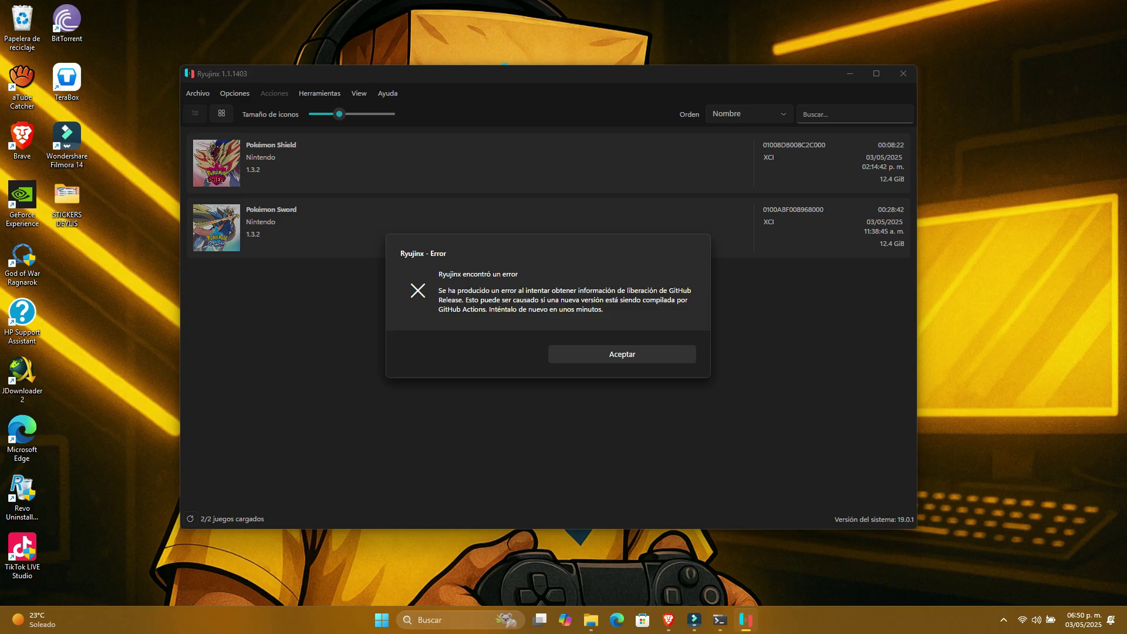
{"action": "key", "text": "Return"}
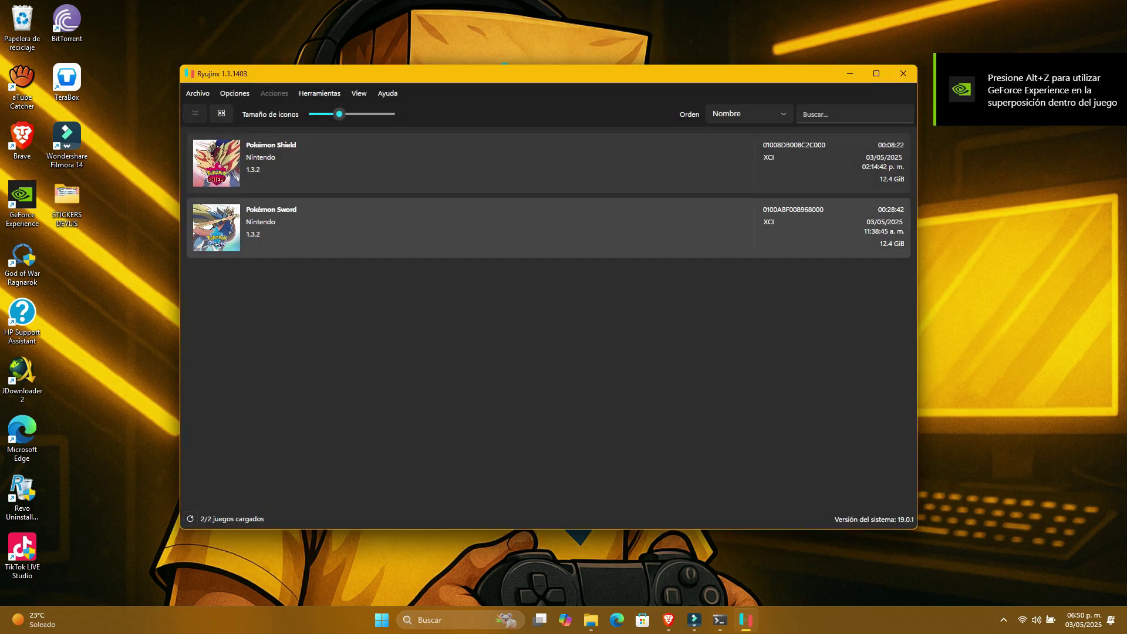
{"action": "left_click", "coordinate": [549, 163]}
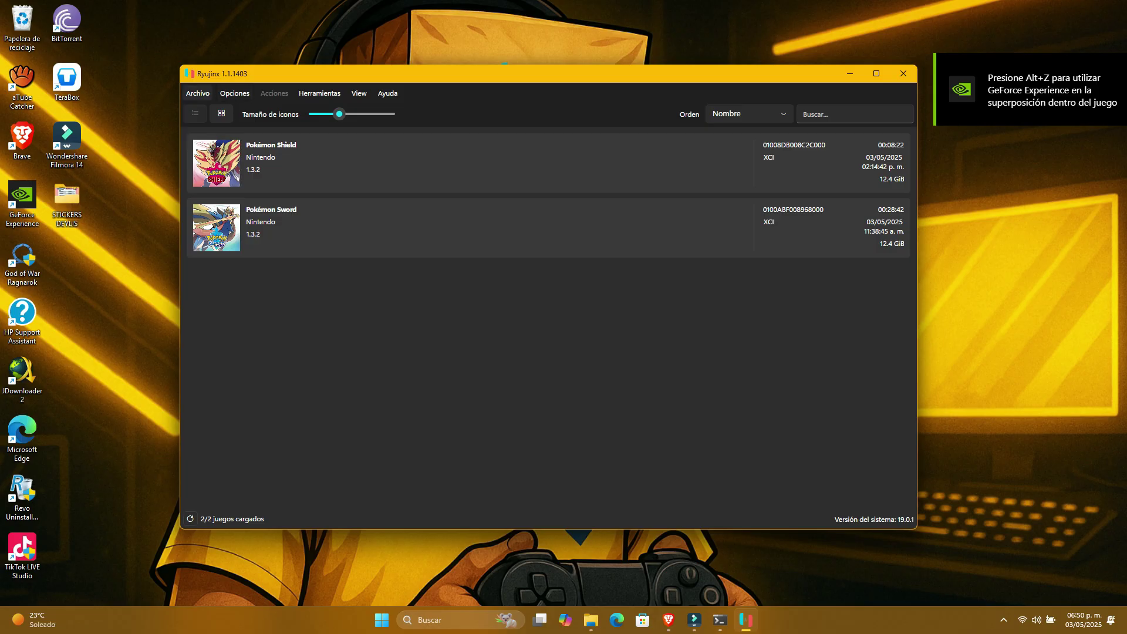
Open the Ryujinx data folder from the emulator and go into its system subfolder.
{"action": "left_click", "coordinate": [198, 93]}
{"action": "left_click", "coordinate": [235, 93]}
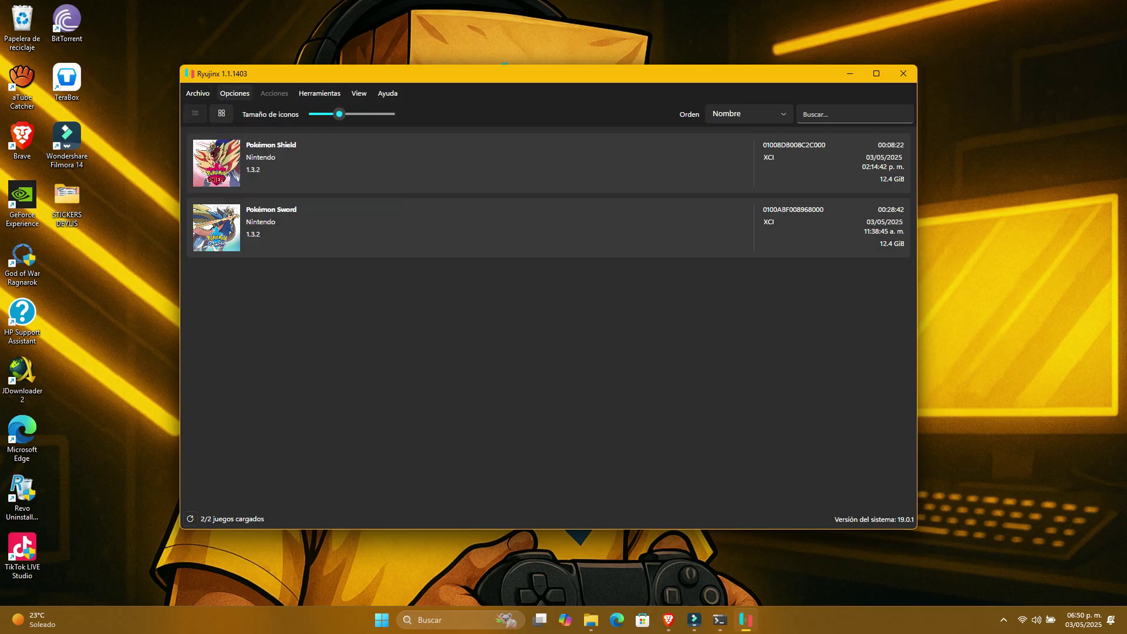
{"action": "left_click", "coordinate": [198, 93]}
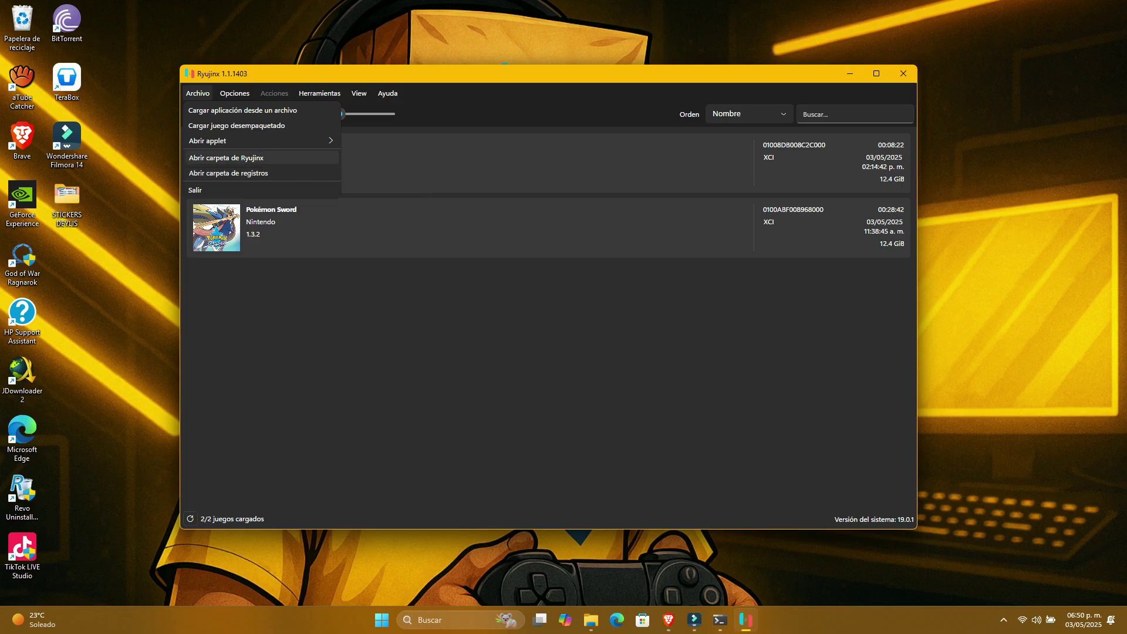
{"action": "left_click", "coordinate": [226, 157]}
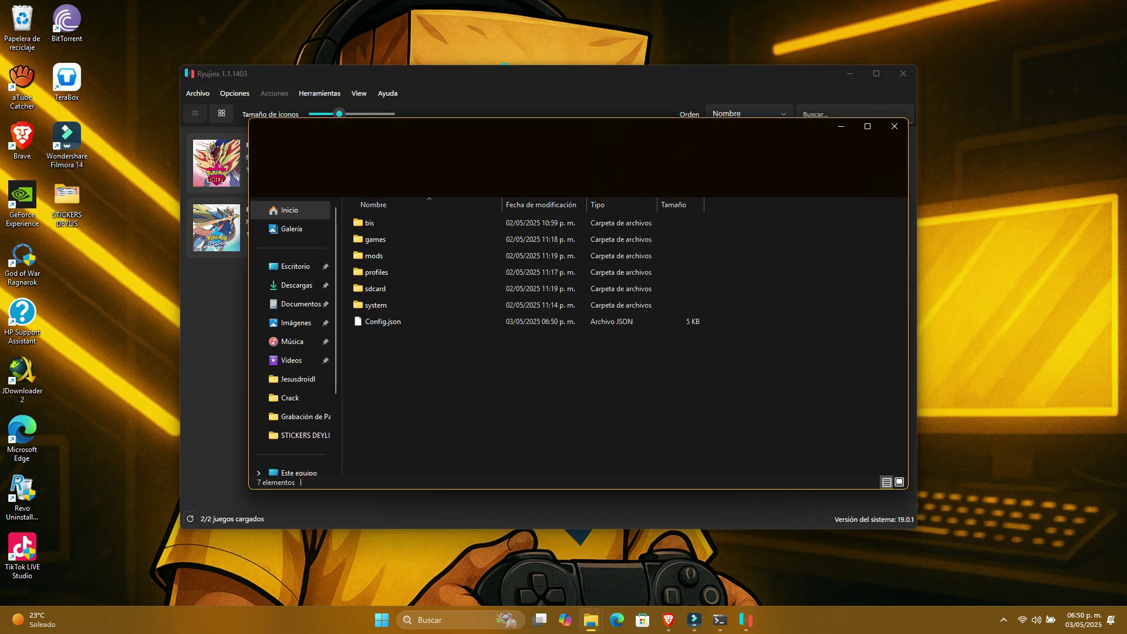
{"action": "left_click", "coordinate": [376, 306]}
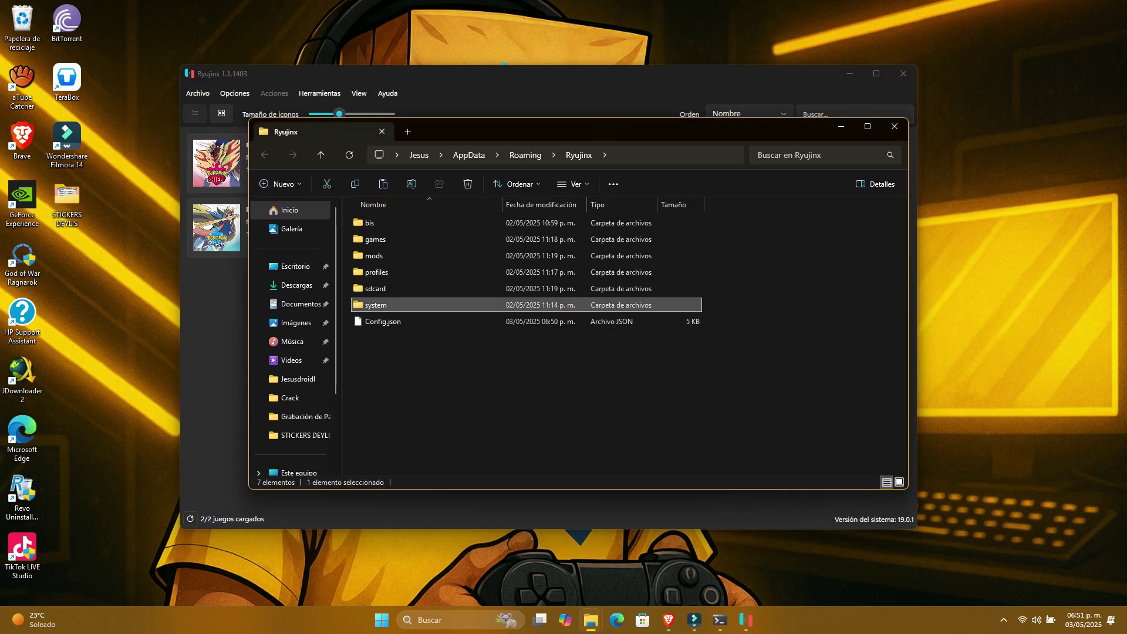
{"action": "key", "text": "Return"}
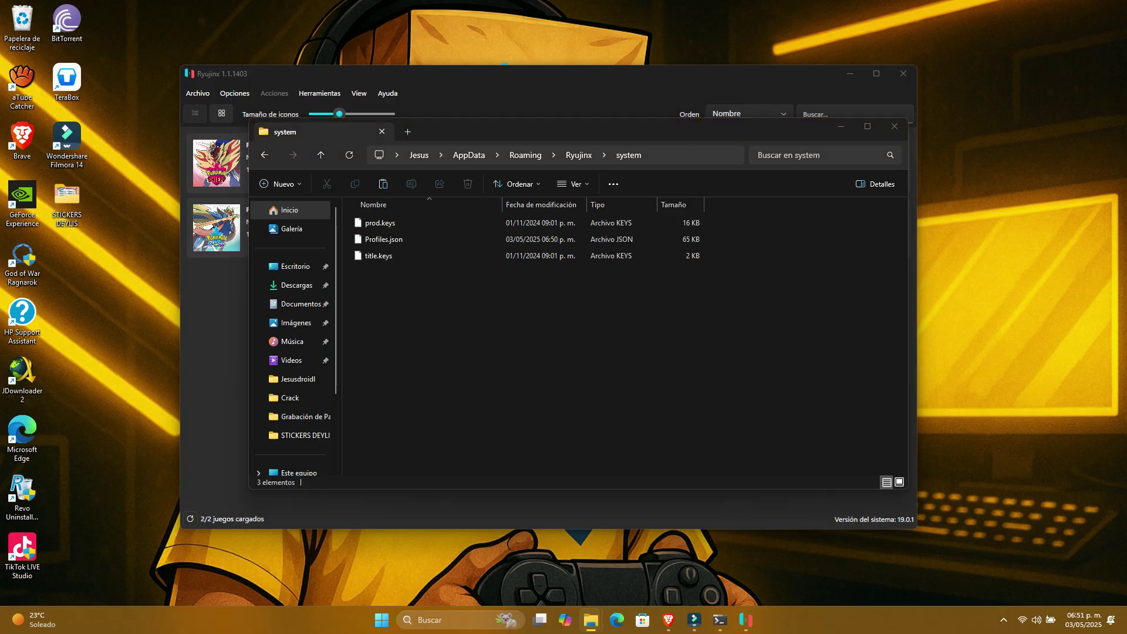
In a new file window, copy prod.keys and title.keys from the inner ProdKeys.net-v19.0.1 folder under Documents > EMULADOR > FIRMAWARE Y KEYS 19.
{"action": "key", "text": "super+e"}
{"action": "left_click", "coordinate": [316, 319]}
{"action": "double_click", "coordinate": [400, 237]}
{"action": "double_click", "coordinate": [411, 238]}
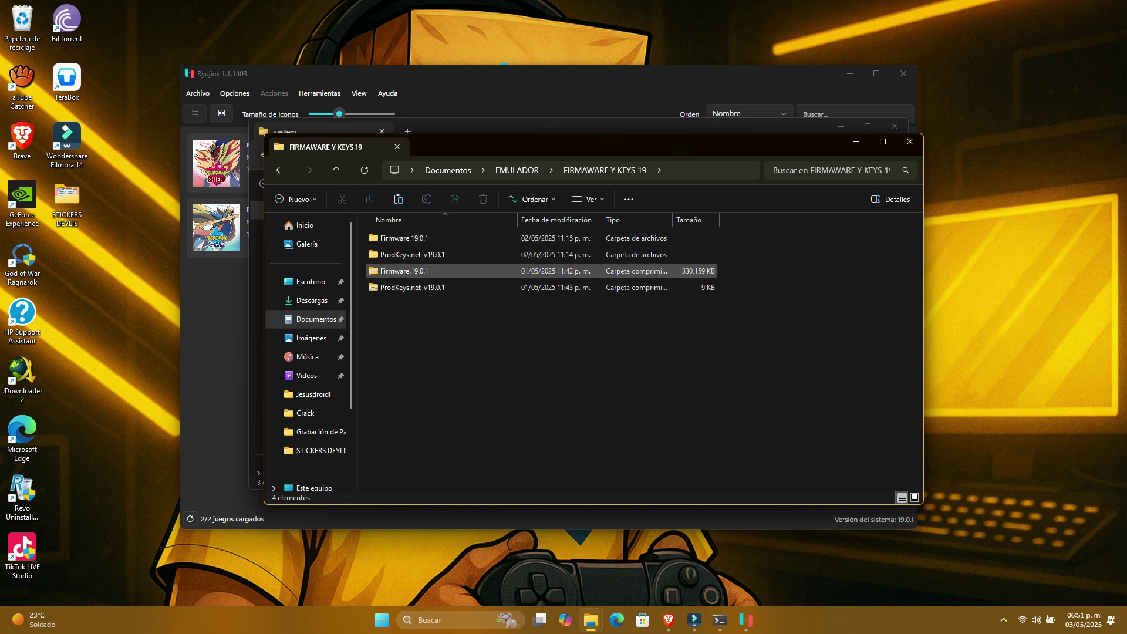
{"action": "double_click", "coordinate": [411, 254]}
{"action": "double_click", "coordinate": [411, 238]}
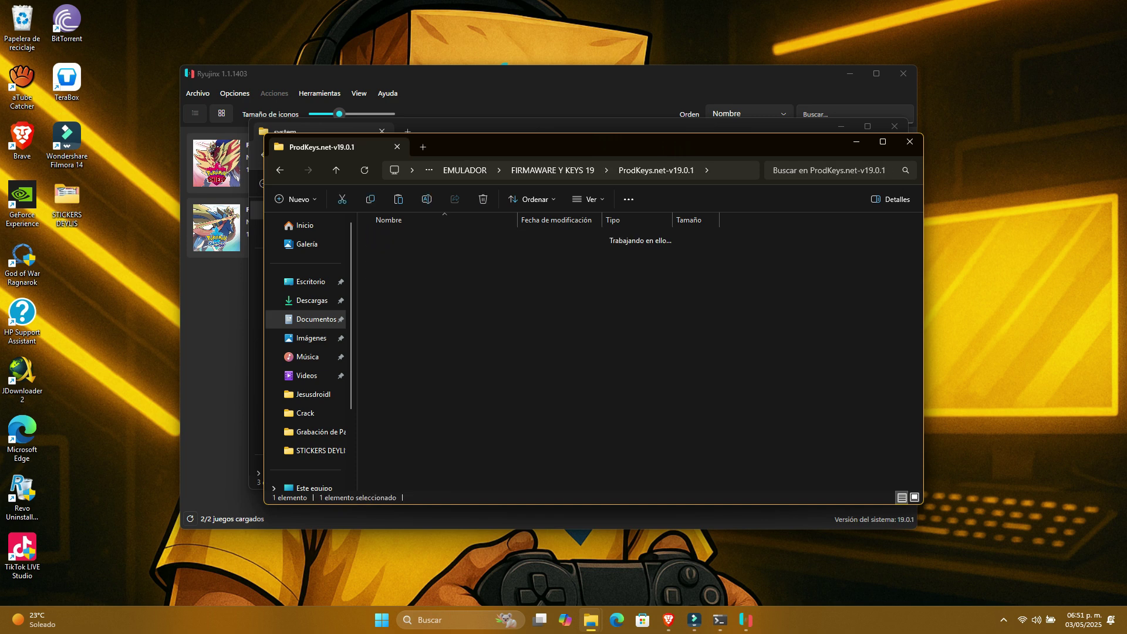
{"action": "left_click_drag", "start_coordinate": [428, 291], "coordinate": [385, 239]}
{"action": "right_click", "coordinate": [385, 242]}
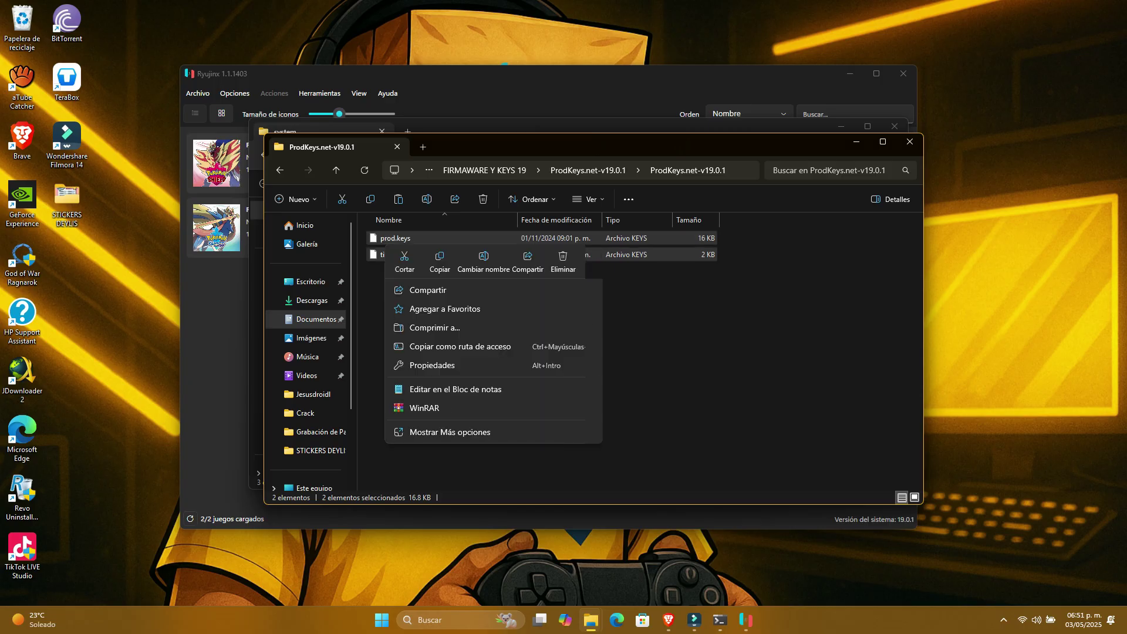
{"action": "left_click", "coordinate": [440, 260]}
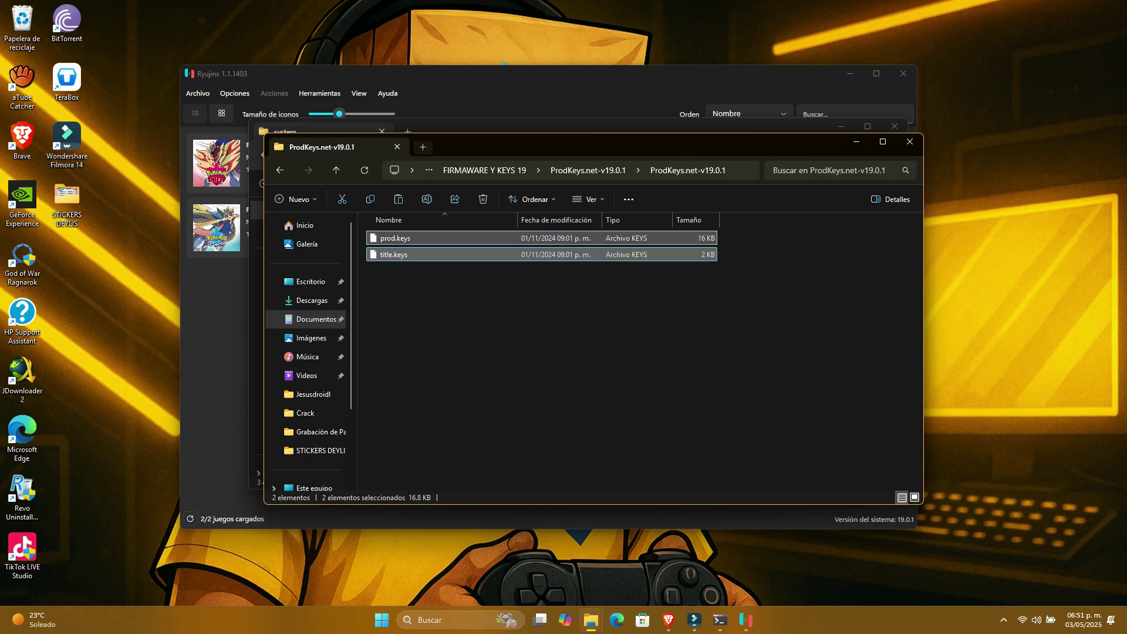
Paste the two key files into the Ryujinx system folder, replacing the existing ones, and close both file windows.
{"action": "left_click_drag", "start_coordinate": [444, 146], "coordinate": [432, 262]}
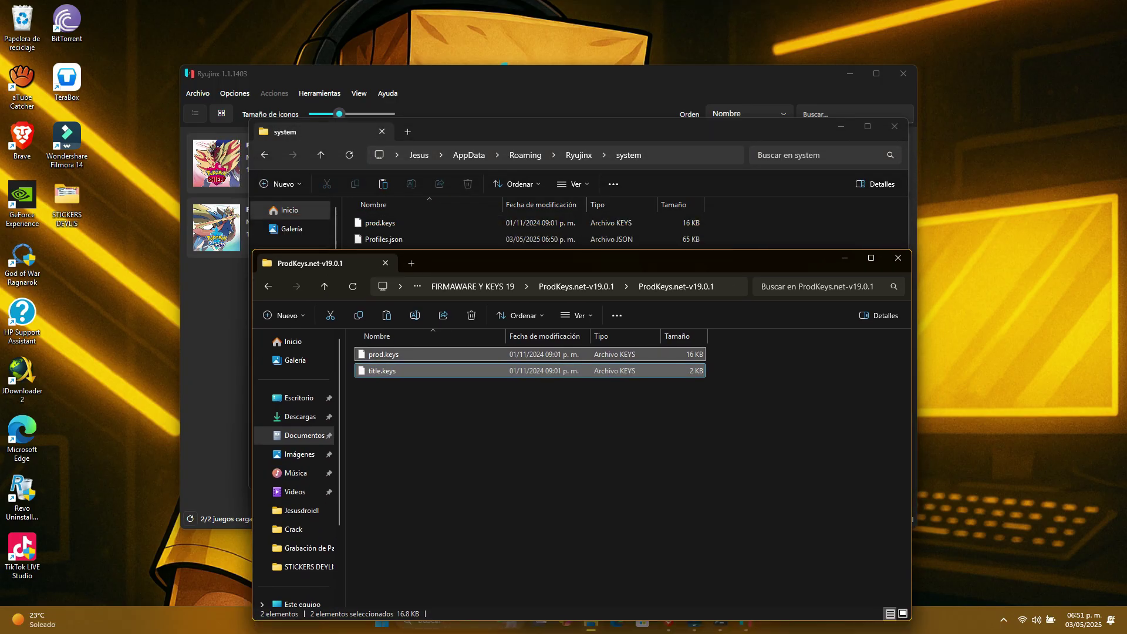
{"action": "left_click", "coordinate": [479, 133]}
{"action": "right_click", "coordinate": [439, 331]}
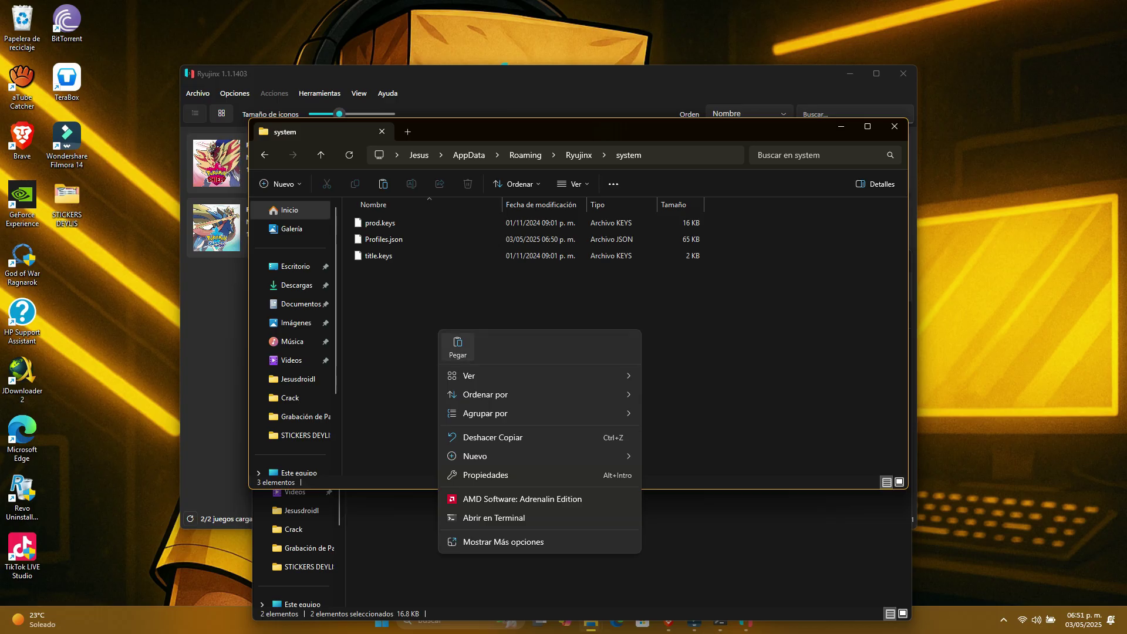
{"action": "left_click", "coordinate": [458, 346]}
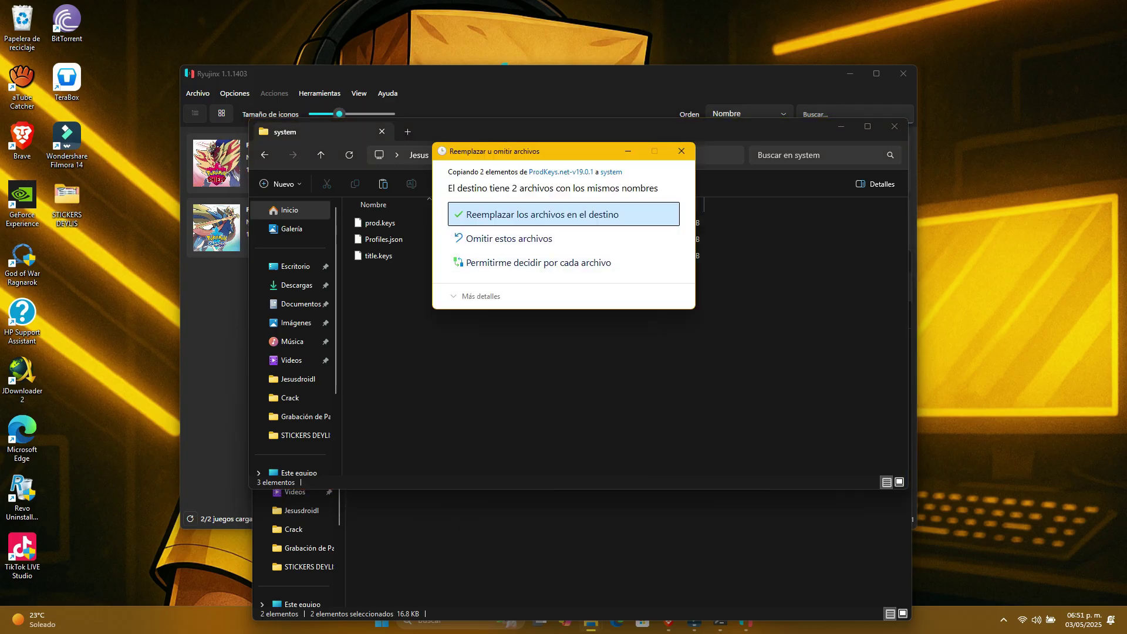
{"action": "left_click", "coordinate": [533, 215]}
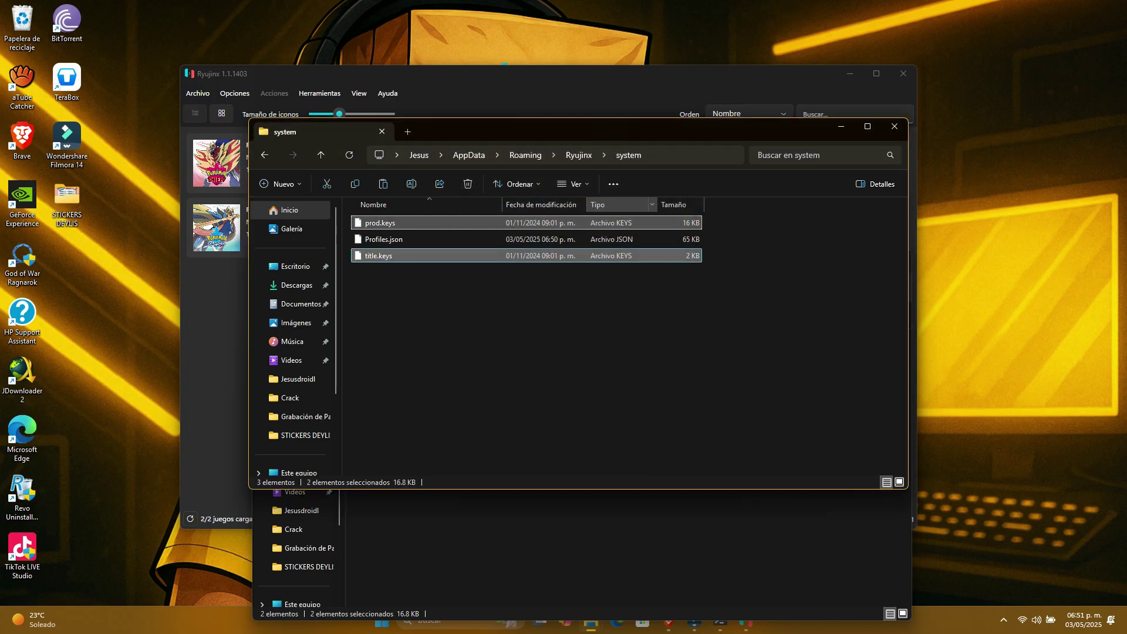
{"action": "left_click", "coordinate": [894, 126]}
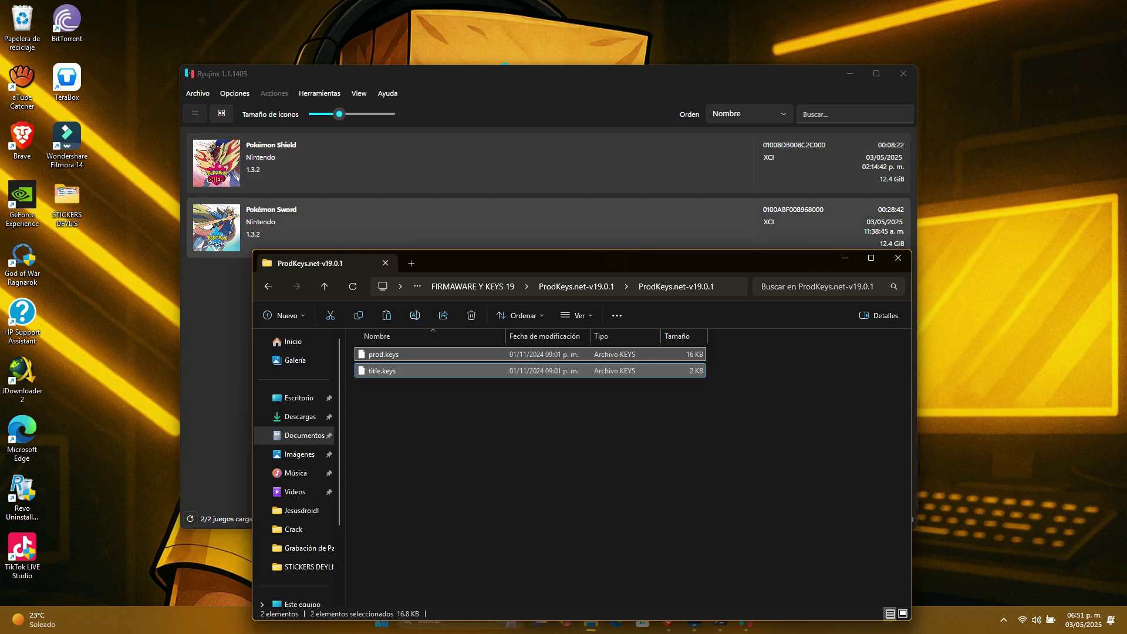
{"action": "left_click", "coordinate": [898, 257]}
Install the firmware from the Firmware.19.0.1 folder in Documents > EMULADOR > FIRMAWARE Y KEYS 19, accepting the replacement of the current system version.
{"action": "left_click", "coordinate": [320, 93]}
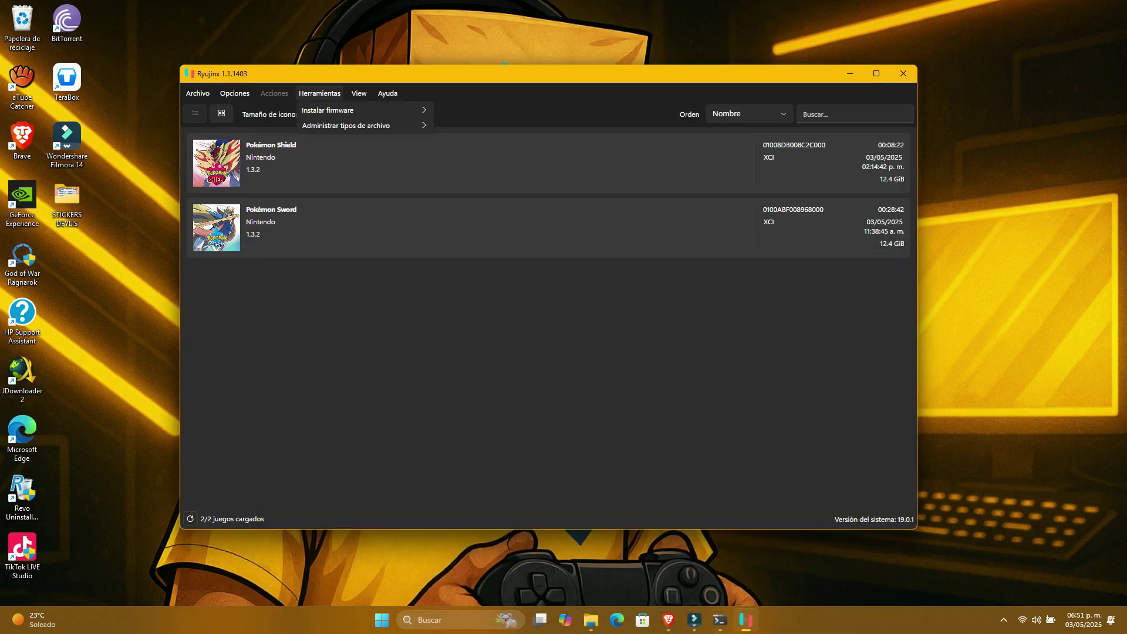
{"action": "mouse_move", "coordinate": [352, 110]}
{"action": "left_click", "coordinate": [494, 127]}
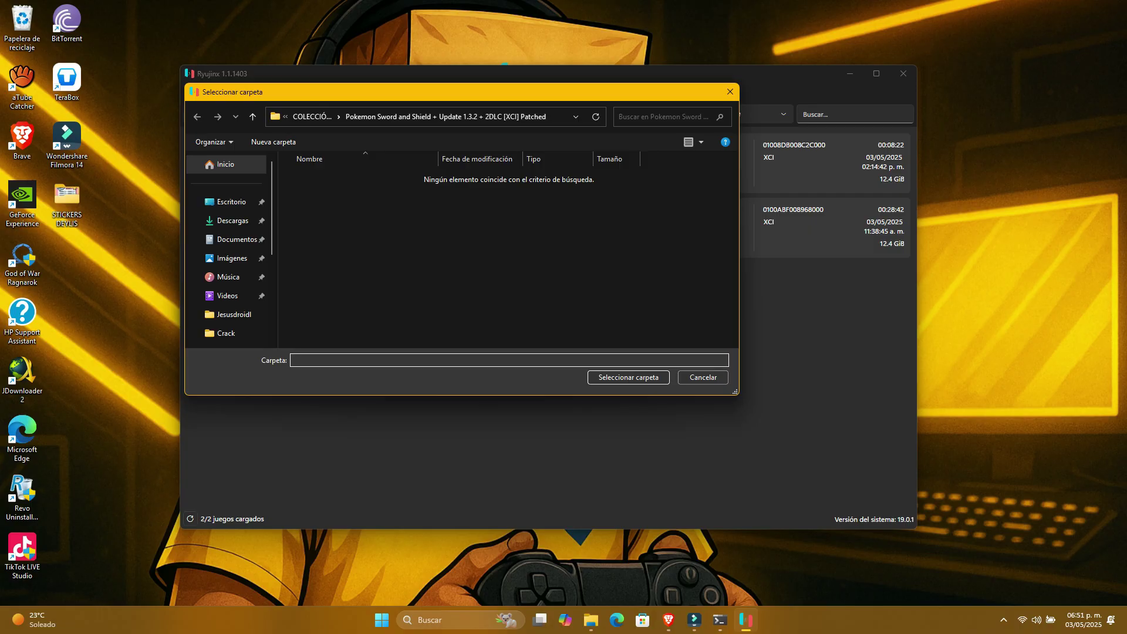
{"action": "left_click", "coordinate": [231, 202]}
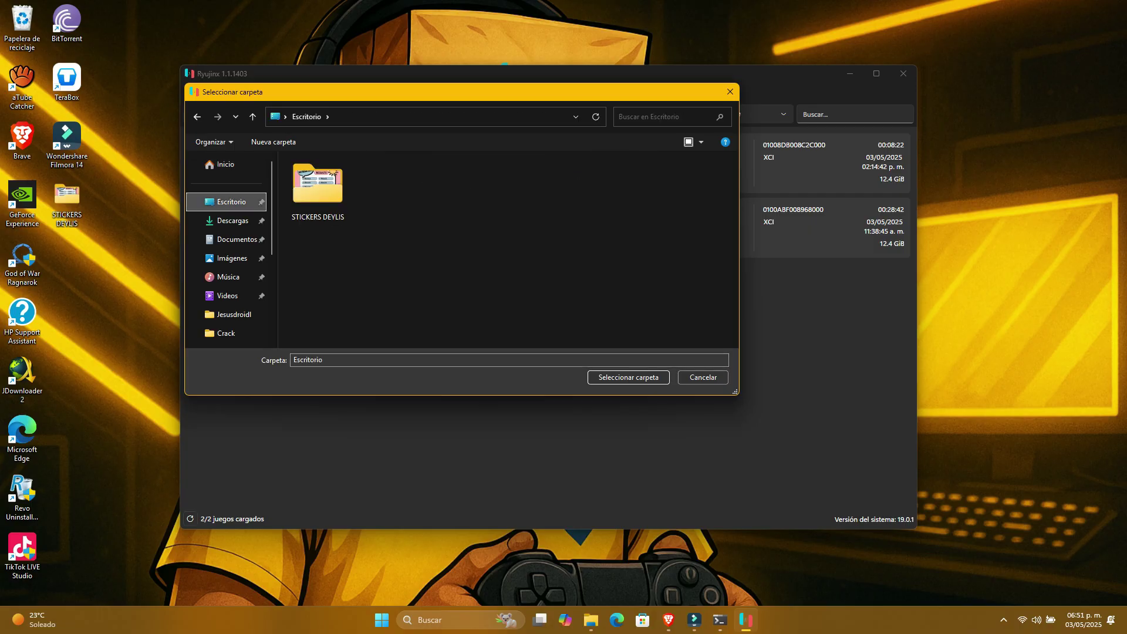
{"action": "left_click", "coordinate": [237, 239]}
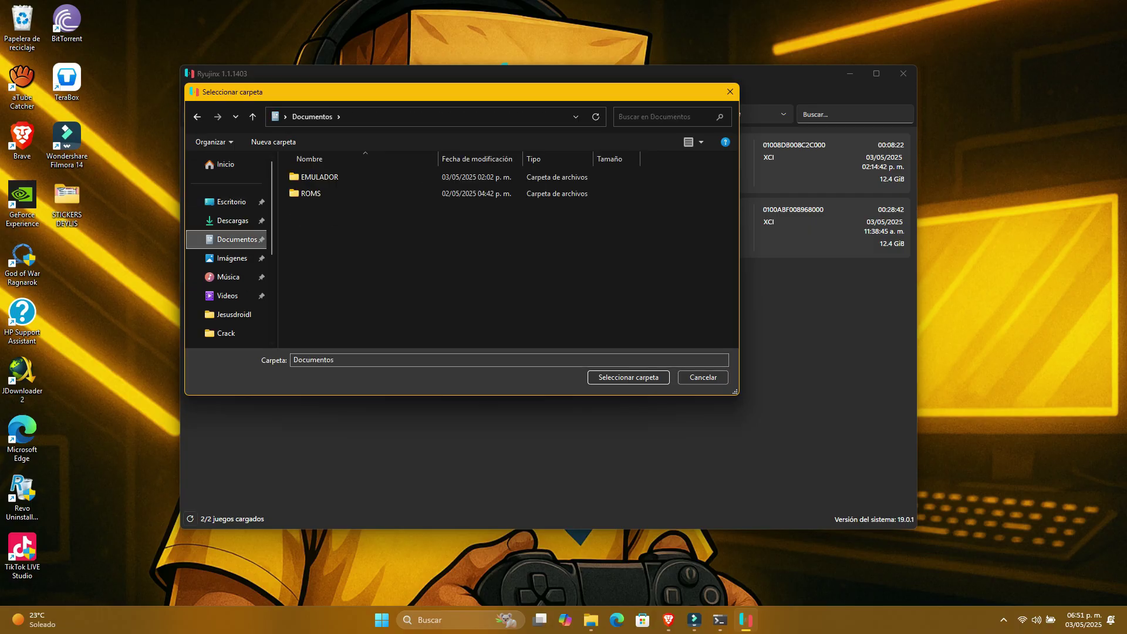
{"action": "double_click", "coordinate": [319, 177]}
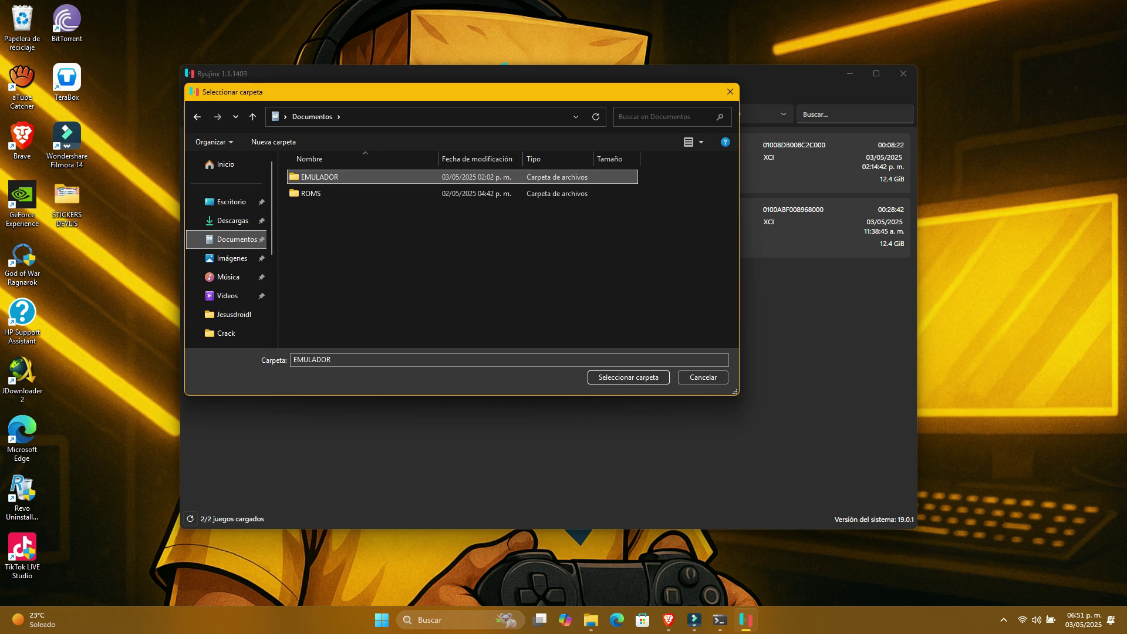
{"action": "double_click", "coordinate": [337, 177]}
{"action": "left_click", "coordinate": [325, 178]}
{"action": "left_click", "coordinate": [628, 377]}
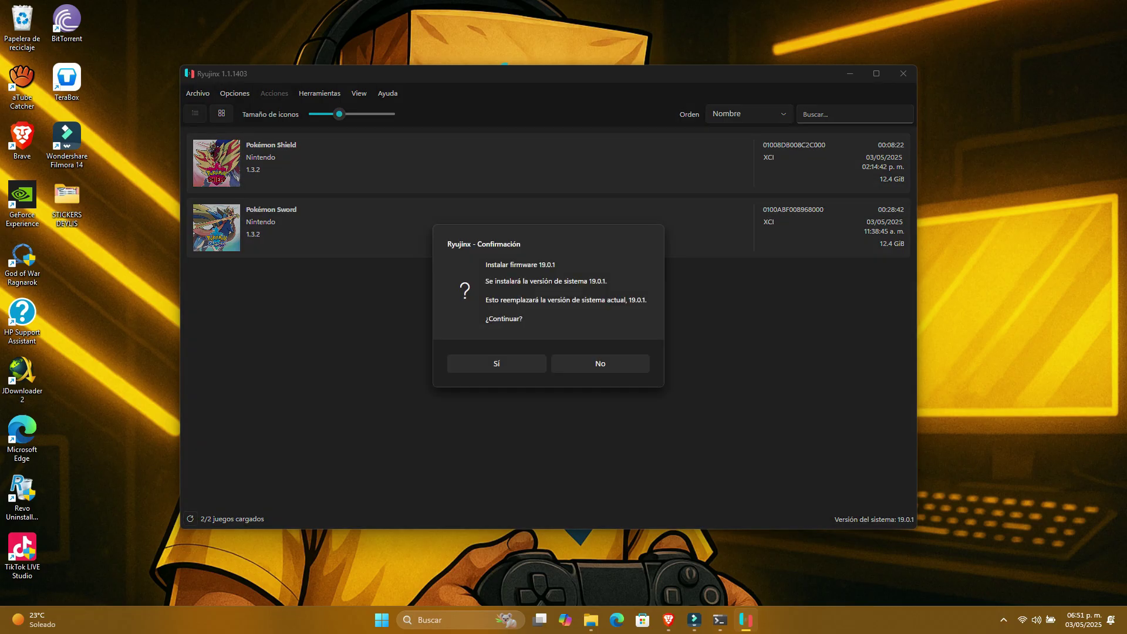
{"action": "key", "text": "Return"}
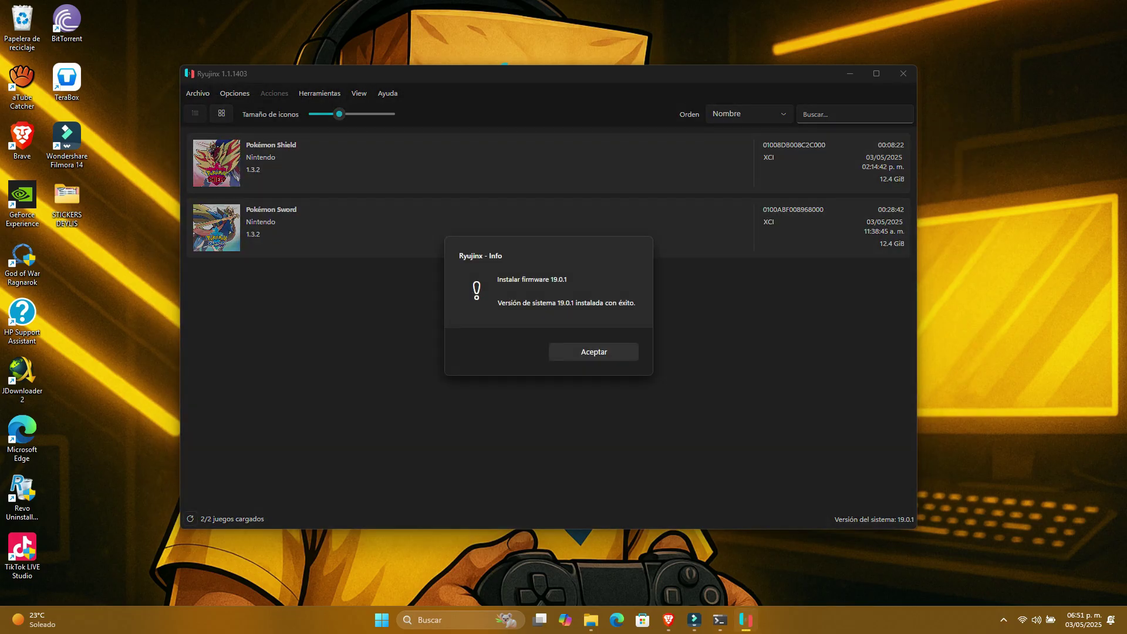
{"action": "key", "text": "Return"}
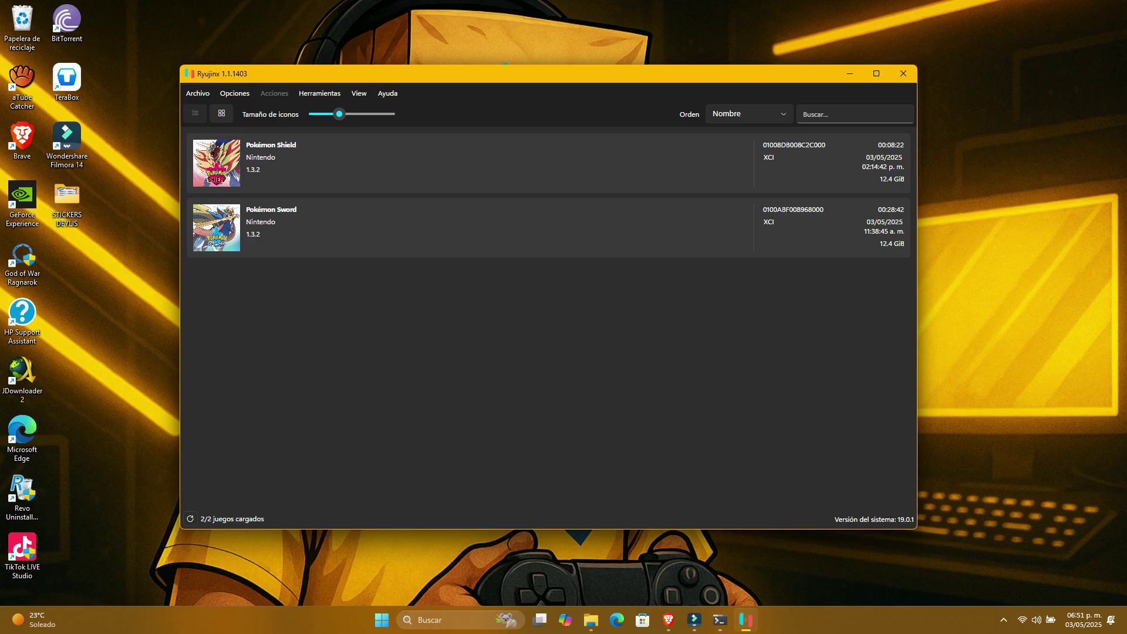
Add the Pokemon Let's Go Collection folder from Documents > ROMS > COLECCIÓN POKEMÓN to the game folders in the emulator's configuration.
{"action": "left_click", "coordinate": [529, 227]}
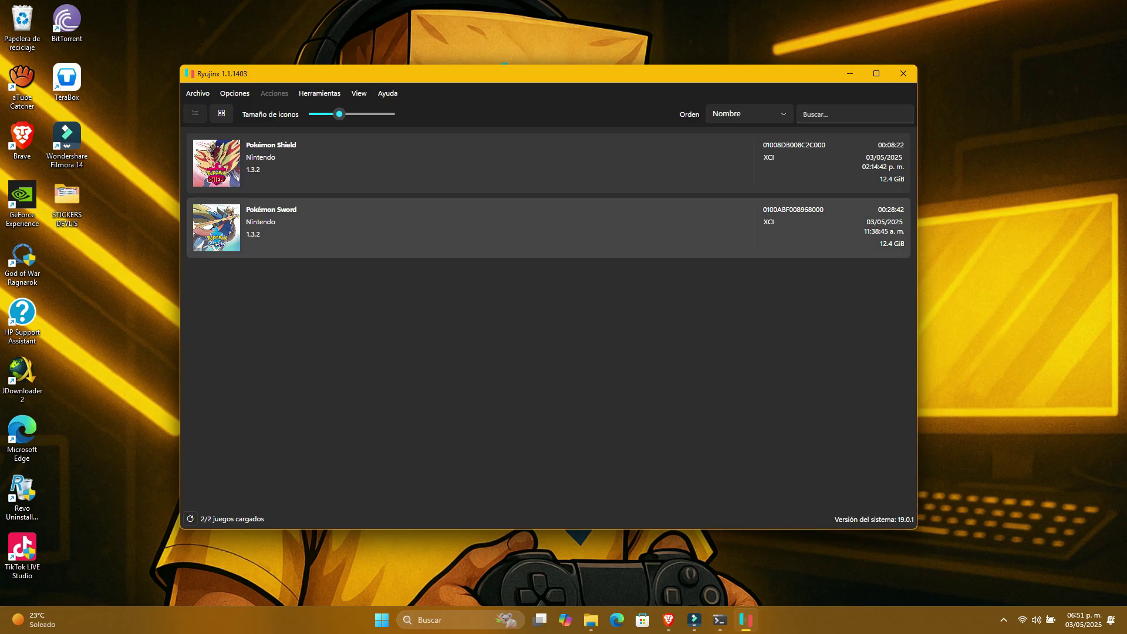
{"action": "left_click", "coordinate": [235, 94]}
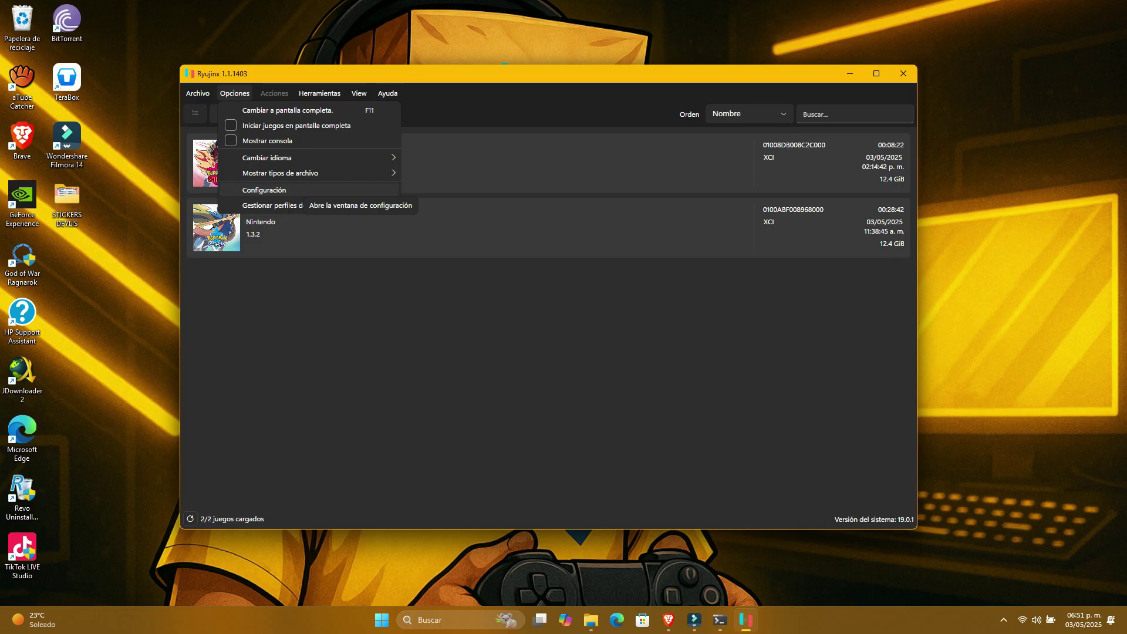
{"action": "left_click", "coordinate": [264, 189]}
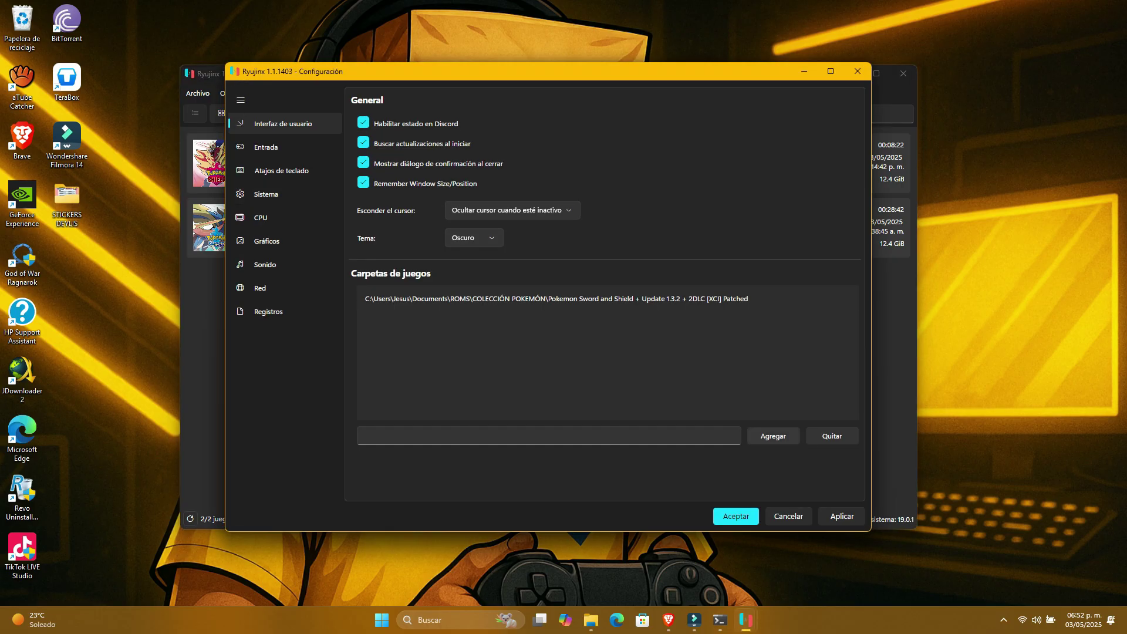
{"action": "left_click", "coordinate": [774, 436]}
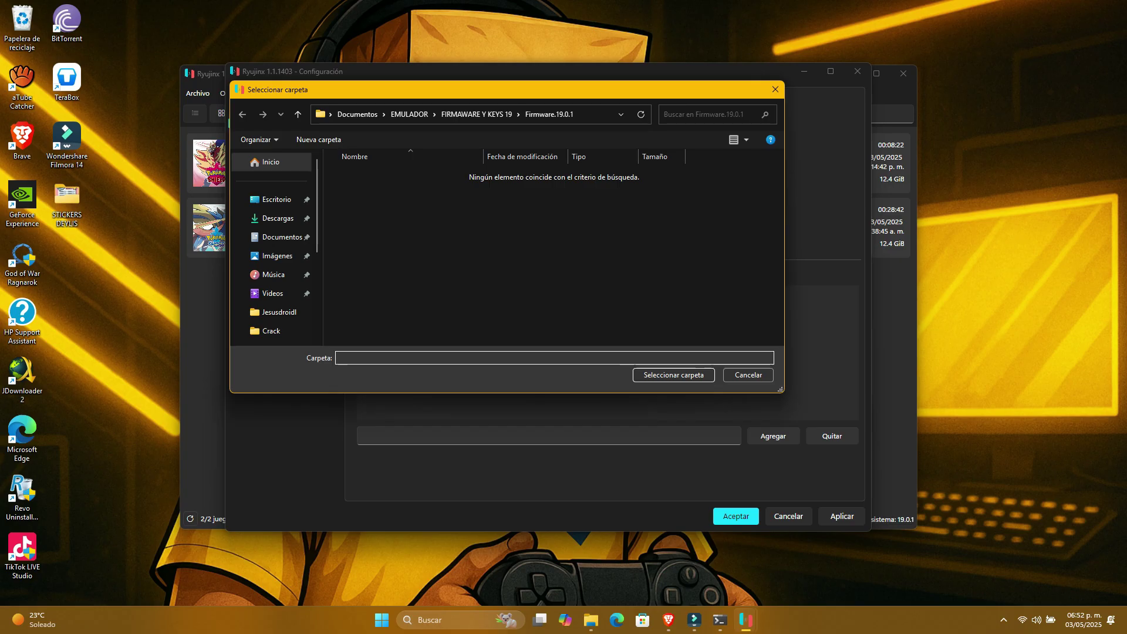
{"action": "left_click", "coordinate": [281, 237]}
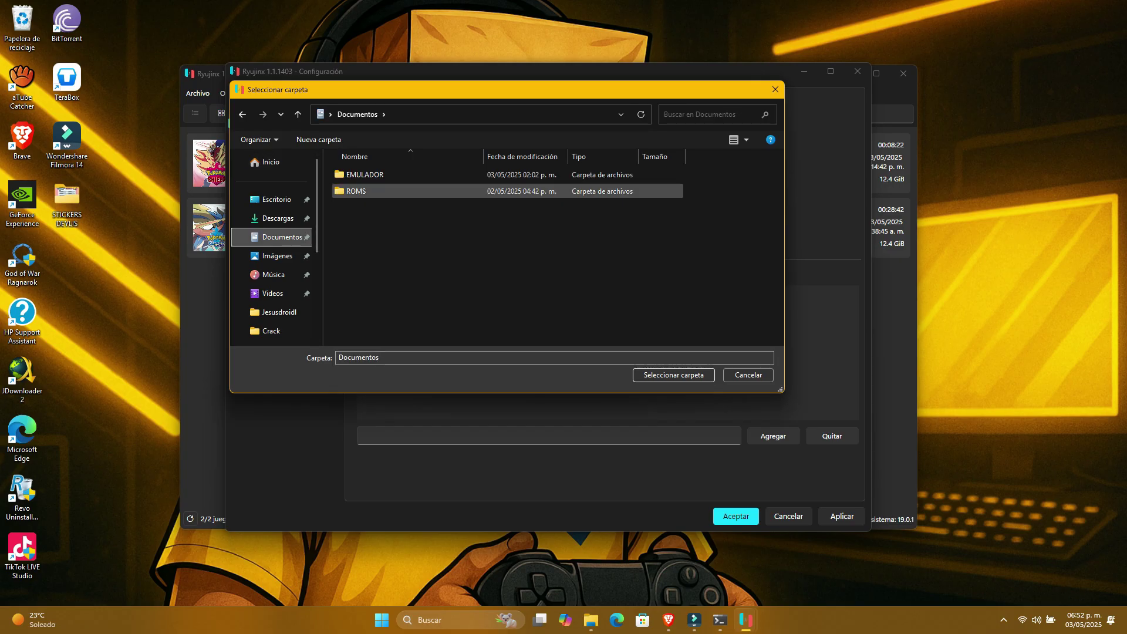
{"action": "double_click", "coordinate": [356, 191]}
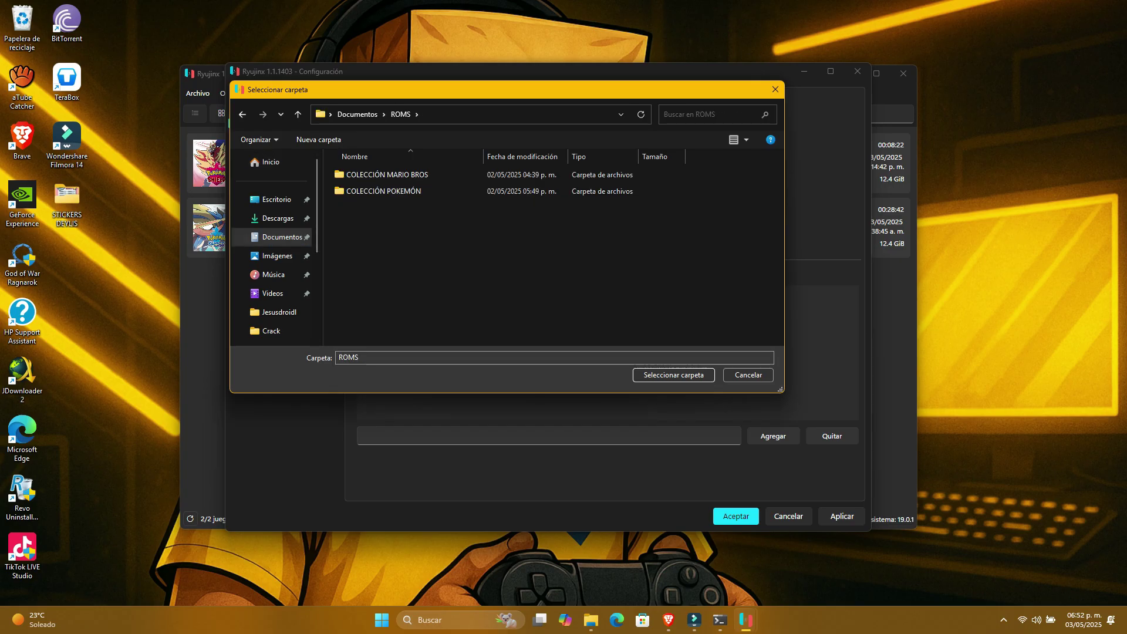
{"action": "left_click", "coordinate": [384, 191]}
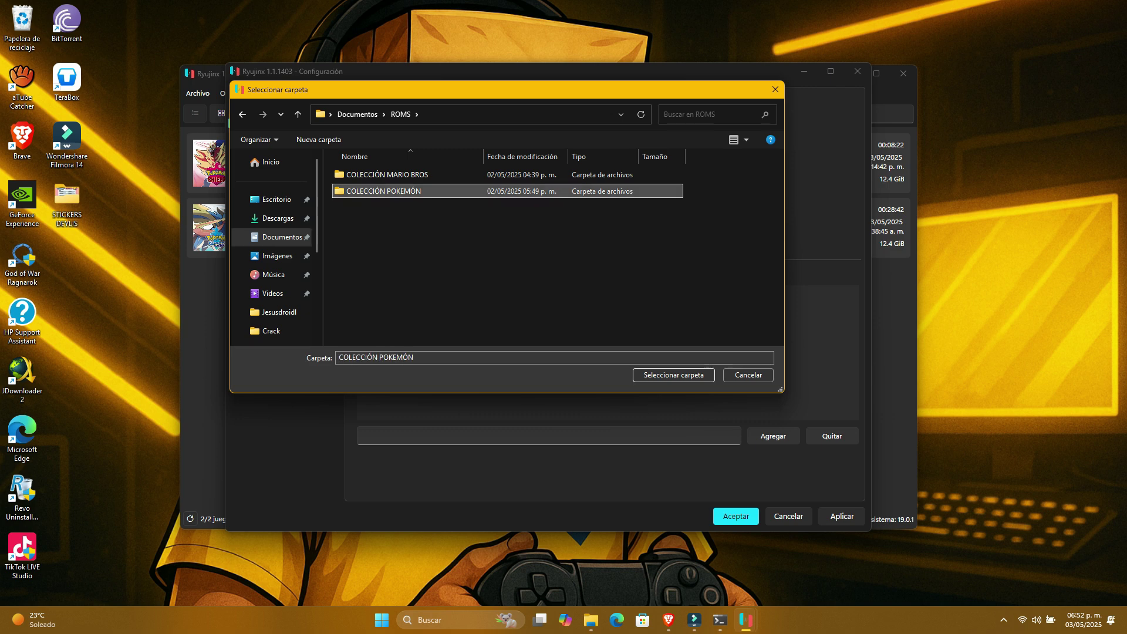
{"action": "double_click", "coordinate": [356, 191]}
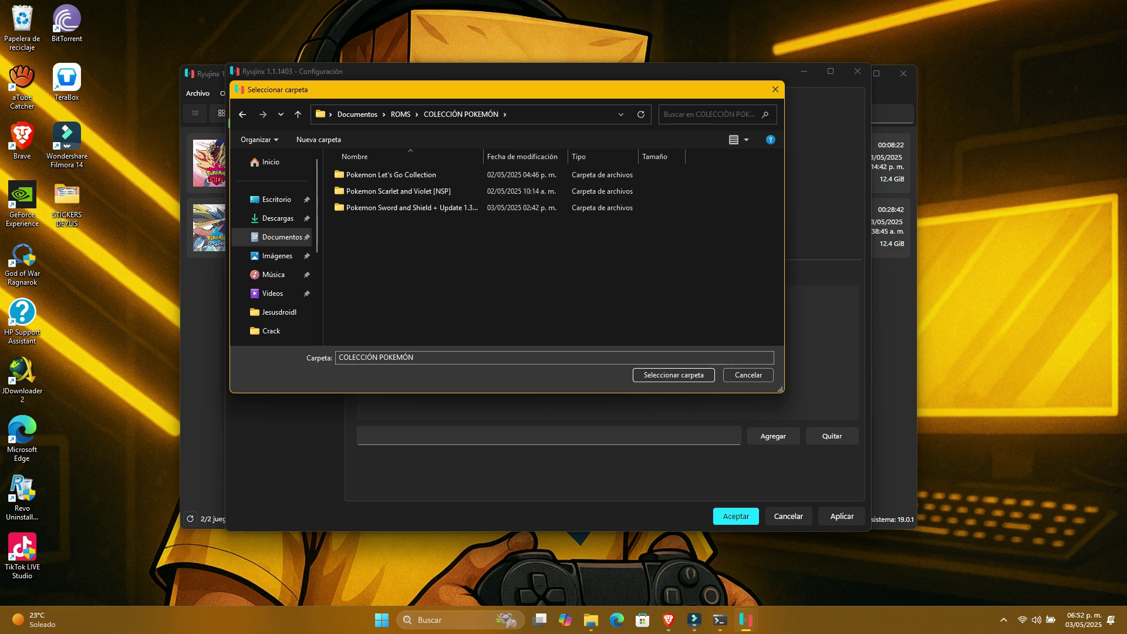
{"action": "left_click", "coordinate": [387, 174]}
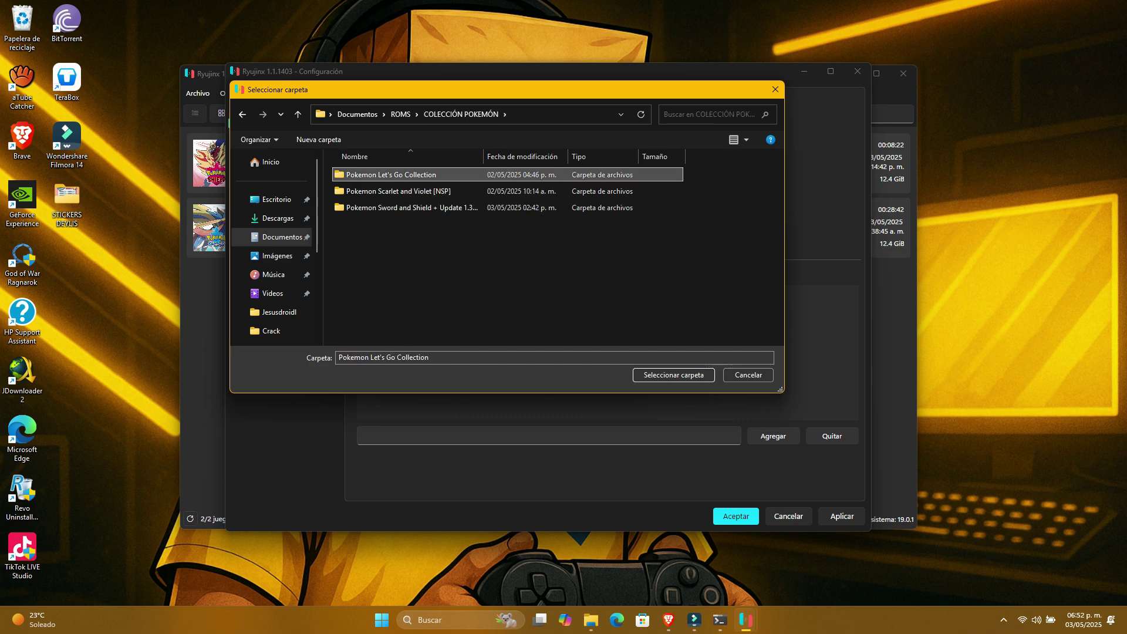
{"action": "left_click", "coordinate": [673, 375]}
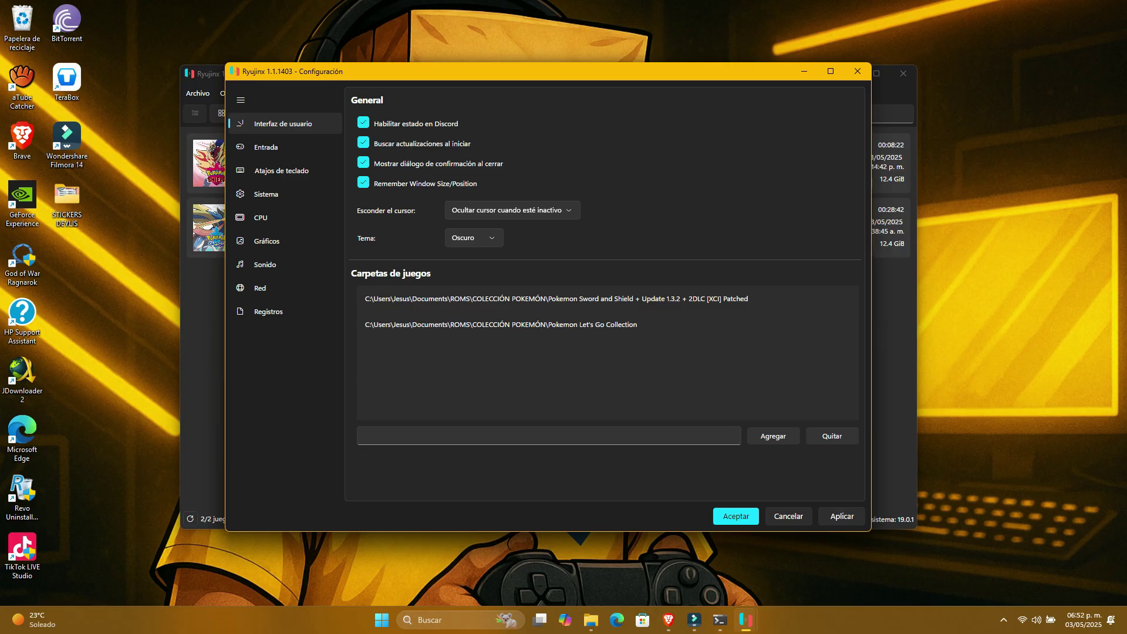
Set the controller type of Jugador 1 to Joy-Con Izquierdo in the input settings.
{"action": "left_click", "coordinate": [266, 147]}
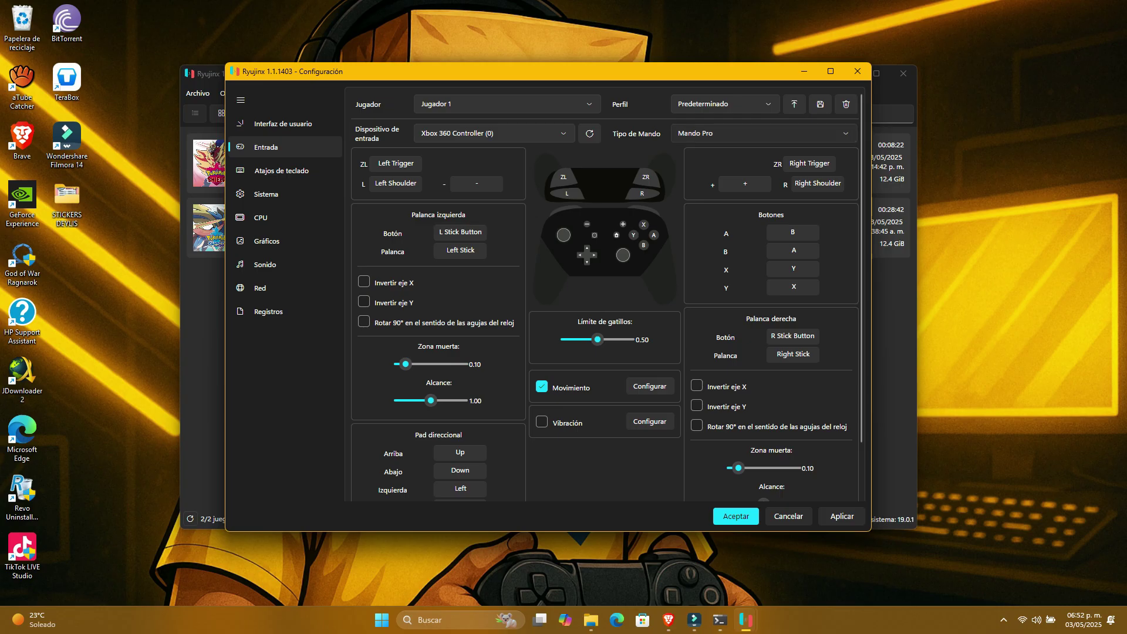
{"action": "left_click", "coordinate": [765, 133]}
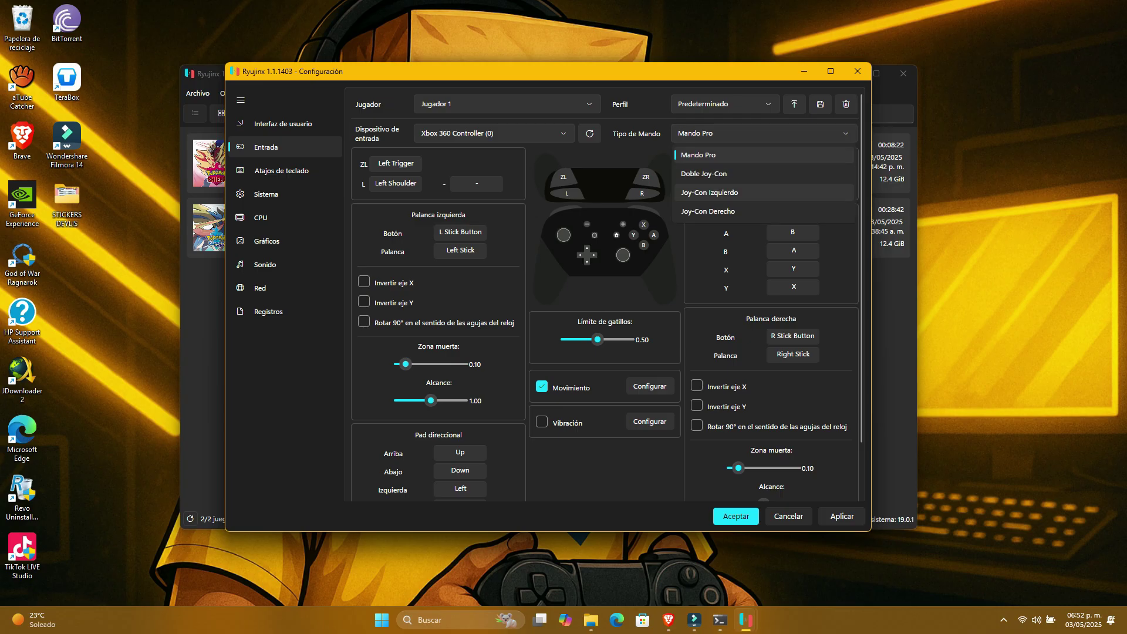
{"action": "left_click", "coordinate": [709, 193]}
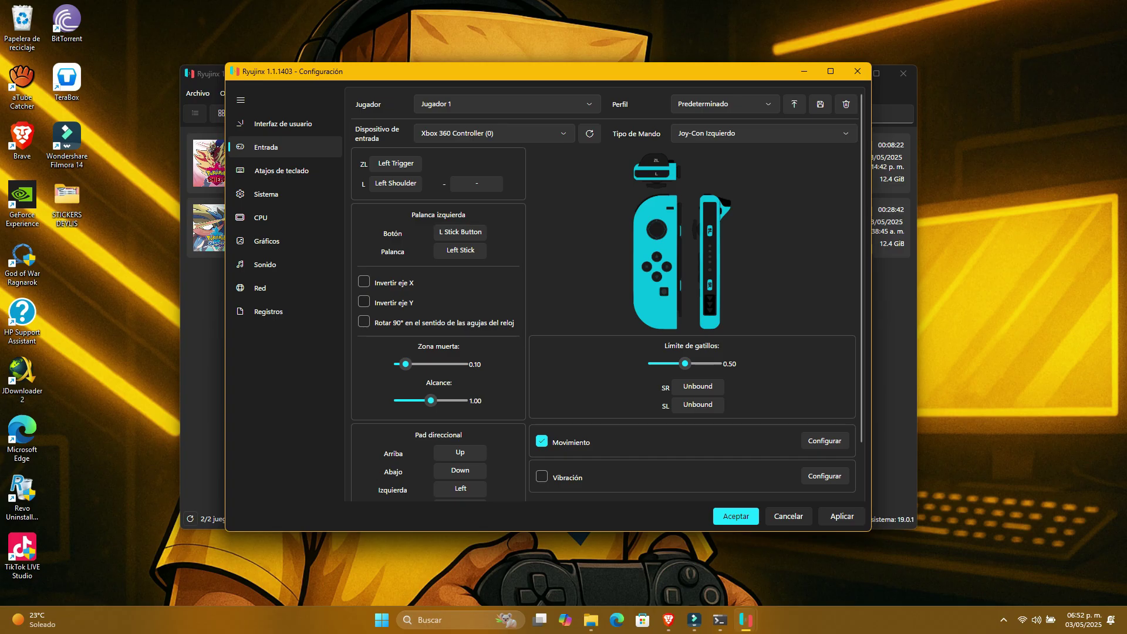
Review the system, CPU and graphics settings, and accept the configuration changes.
{"action": "left_click", "coordinate": [266, 194]}
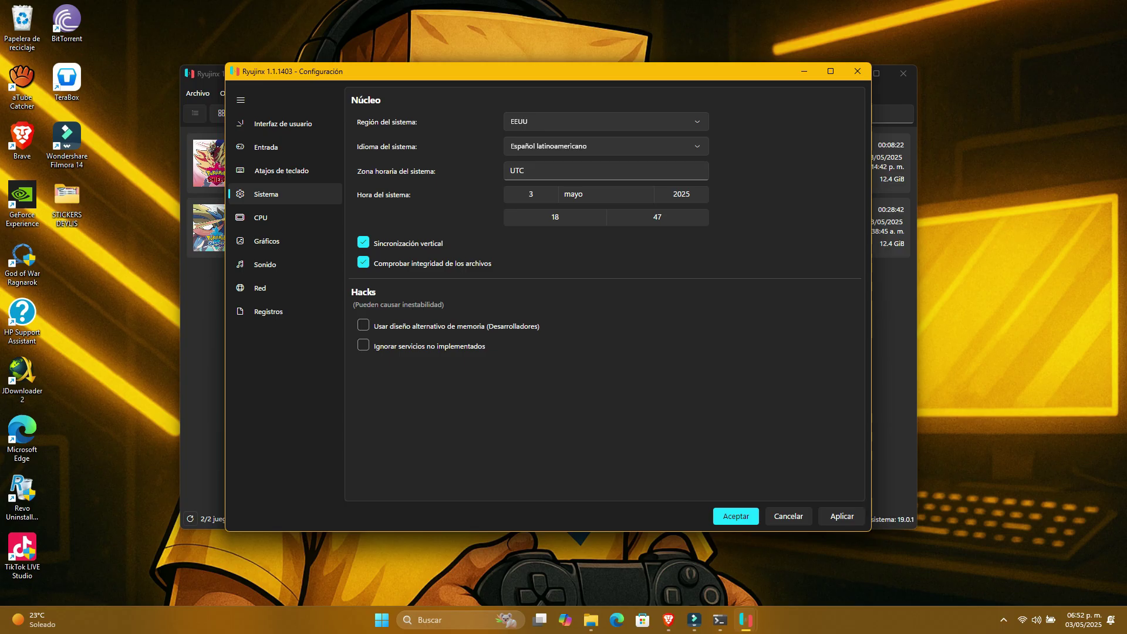
{"action": "left_click", "coordinate": [261, 217]}
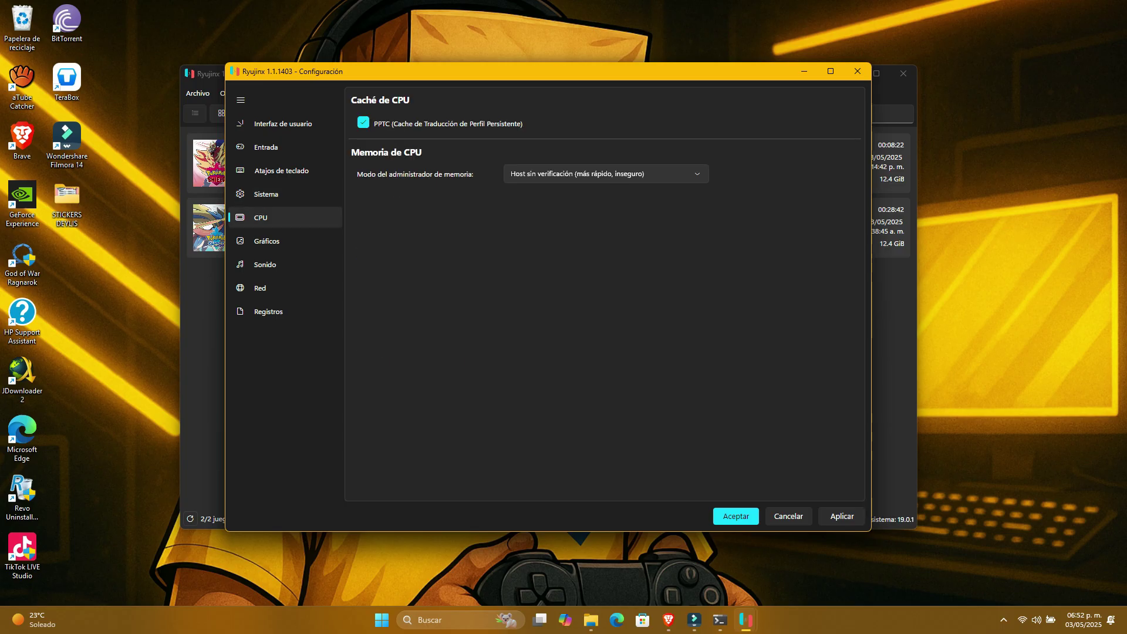
{"action": "left_click", "coordinate": [267, 241]}
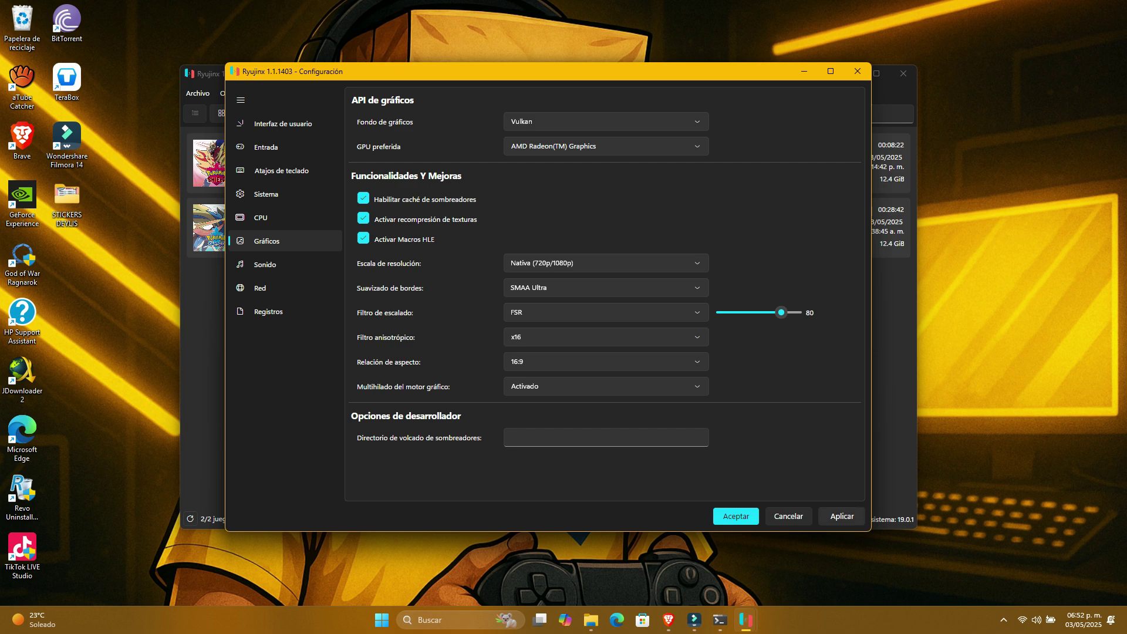
{"action": "left_click", "coordinate": [735, 516]}
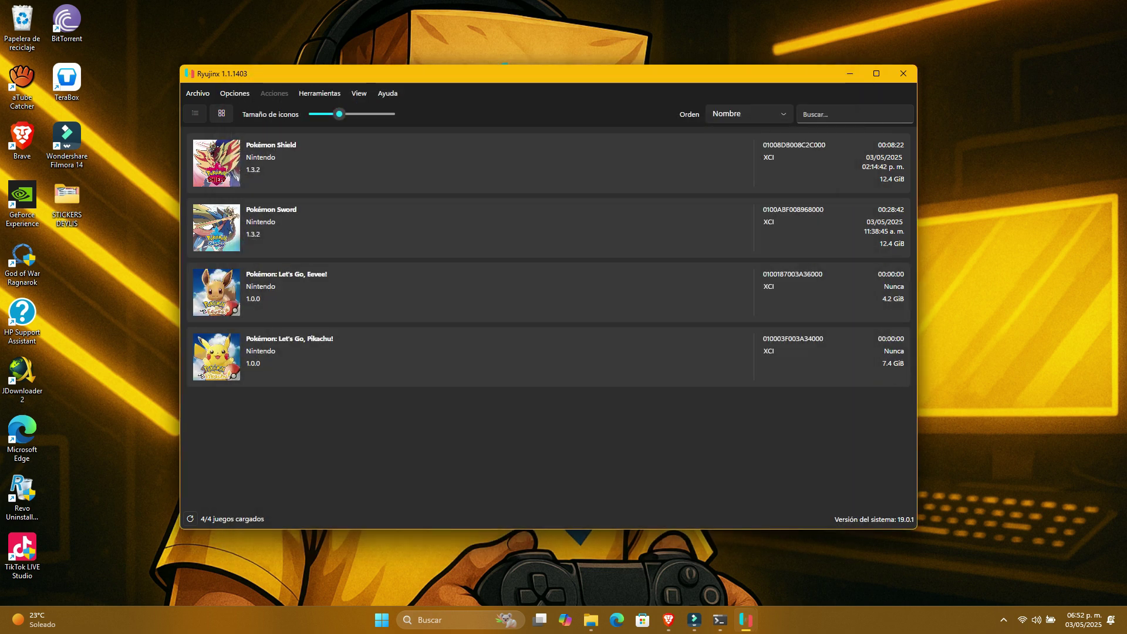
Look at the update manager and the DLC manager of Pokémon: Let's Go, Pikachu!, cancelling each without adding files.
{"action": "right_click", "coordinate": [350, 356]}
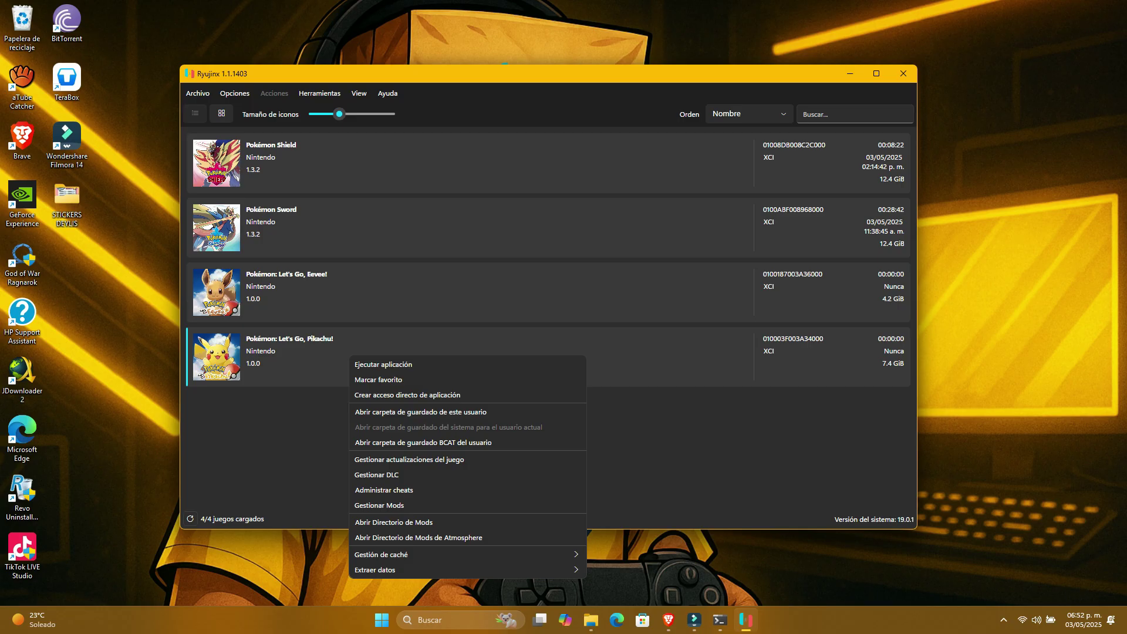
{"action": "left_click", "coordinate": [409, 460]}
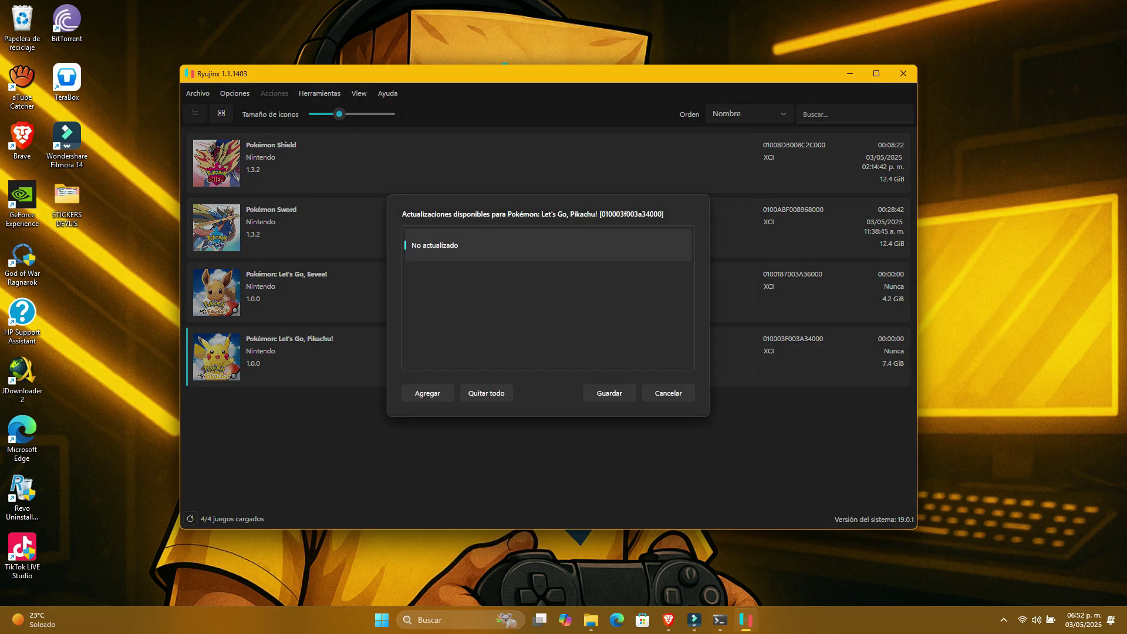
{"action": "left_click", "coordinate": [668, 393]}
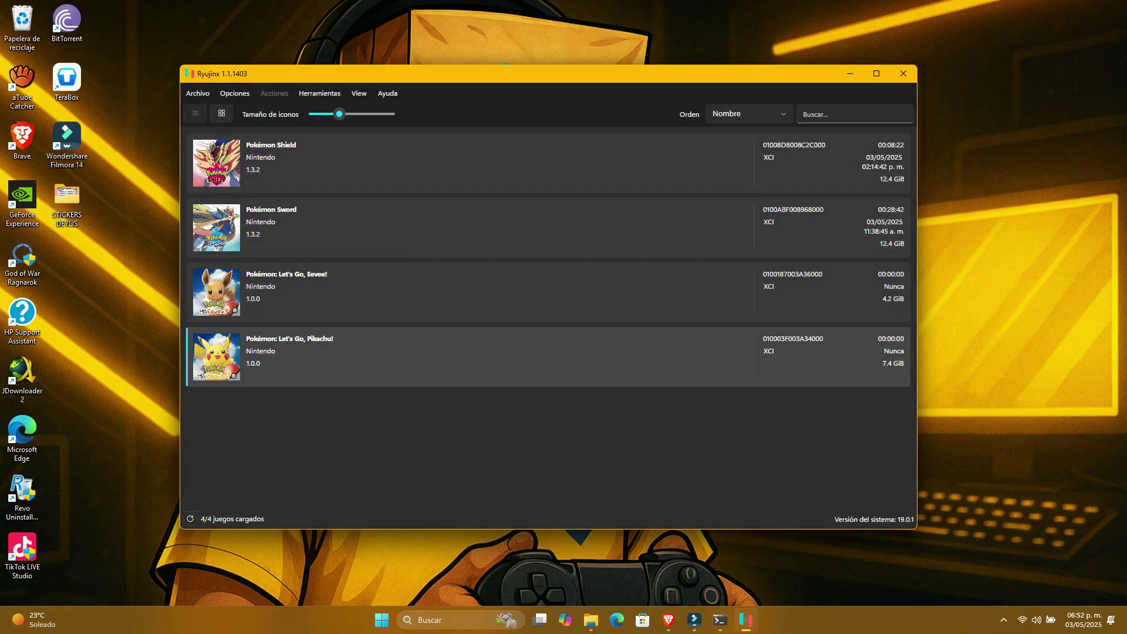
{"action": "right_click", "coordinate": [344, 365]}
{"action": "left_click", "coordinate": [371, 484]}
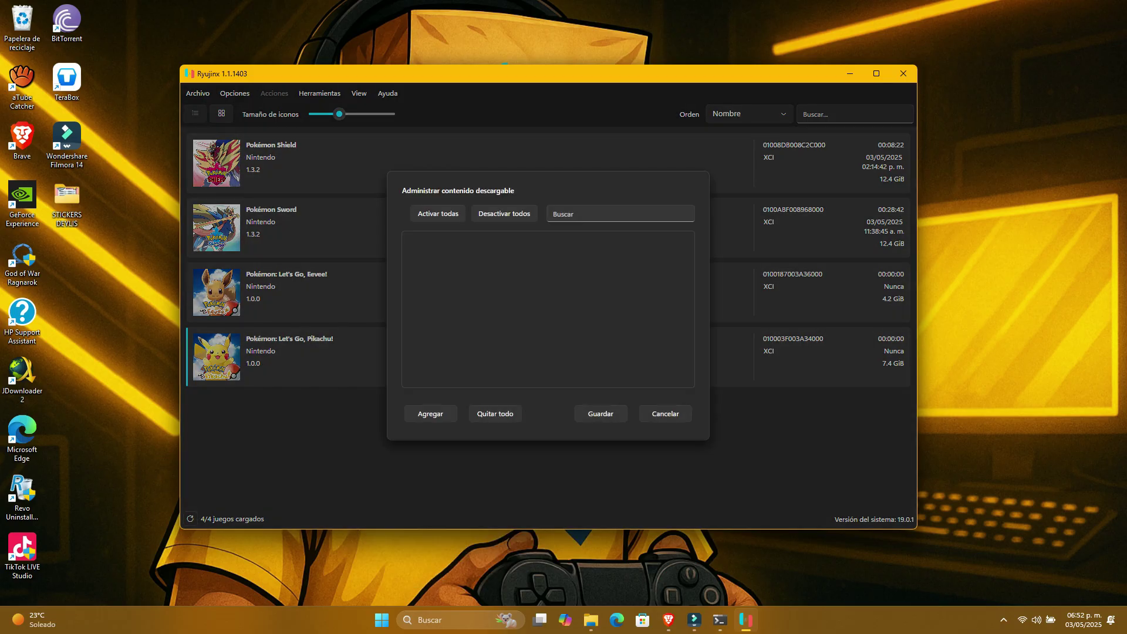
{"action": "left_click", "coordinate": [665, 413]}
Launch Pokémon: Let's Go, Pikachu! and confirm the left Joy-Con as the controller to use.
{"action": "right_click", "coordinate": [364, 365]}
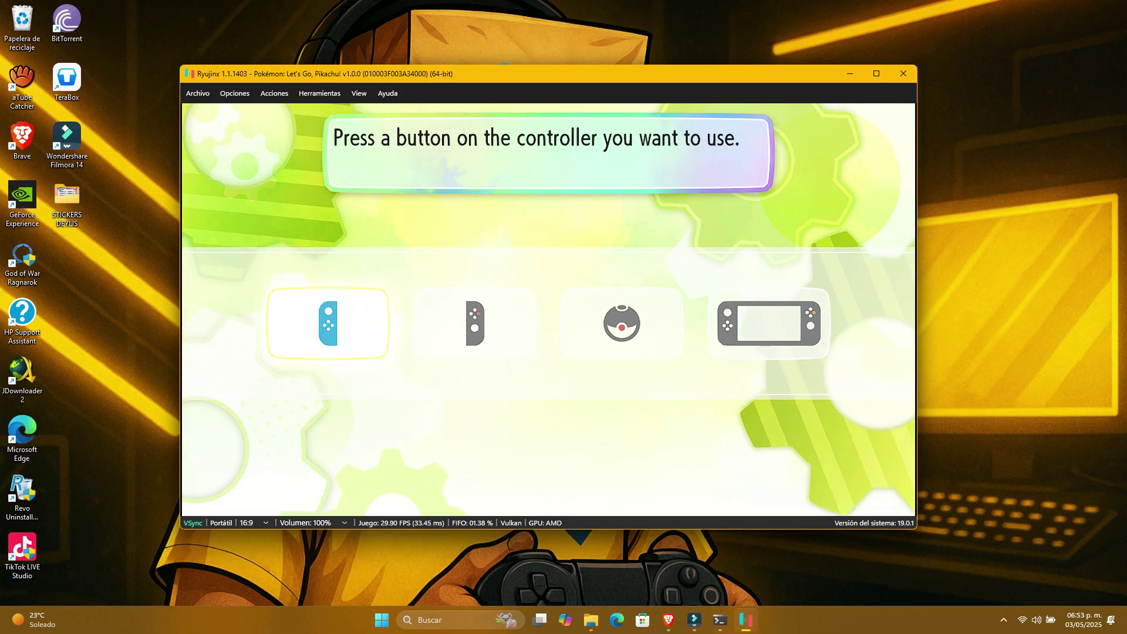
{"action": "key", "text": "Right"}
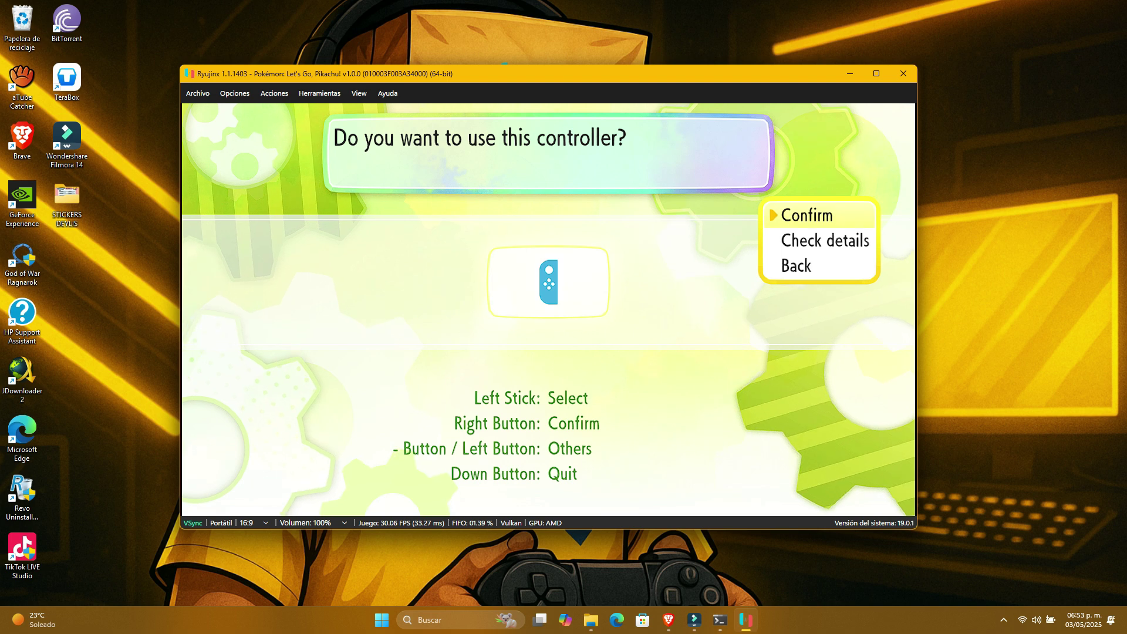
{"action": "key", "text": "Right"}
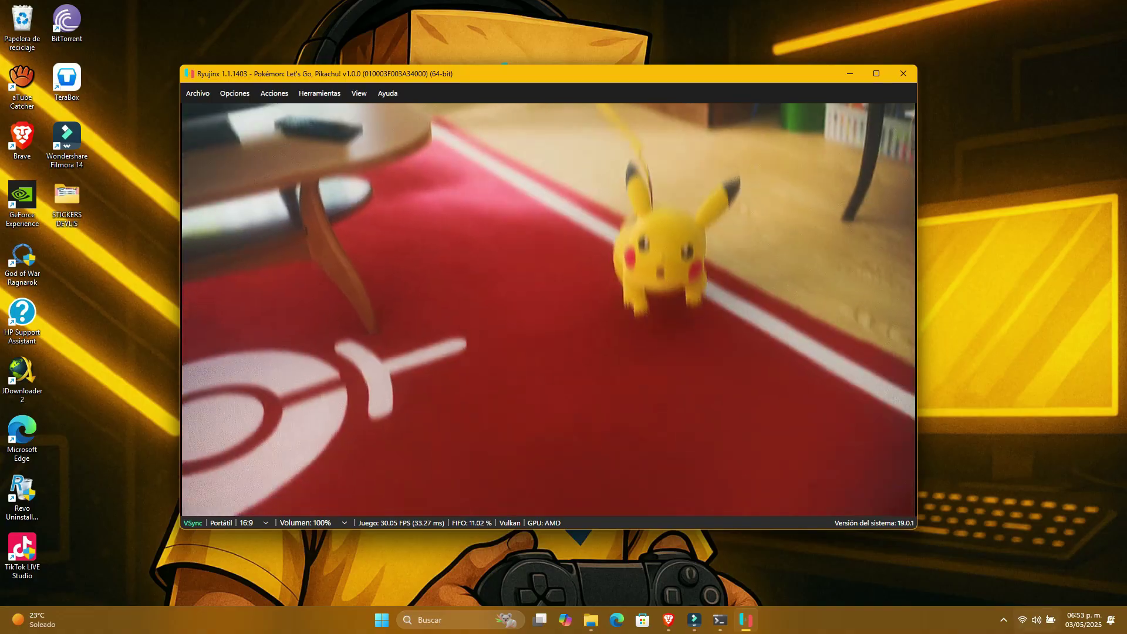
Lower the Ryujinx application volume to 10 in the Windows volume mixer and close the settings window.
{"action": "right_click", "coordinate": [1037, 620]}
{"action": "left_click", "coordinate": [1037, 569]}
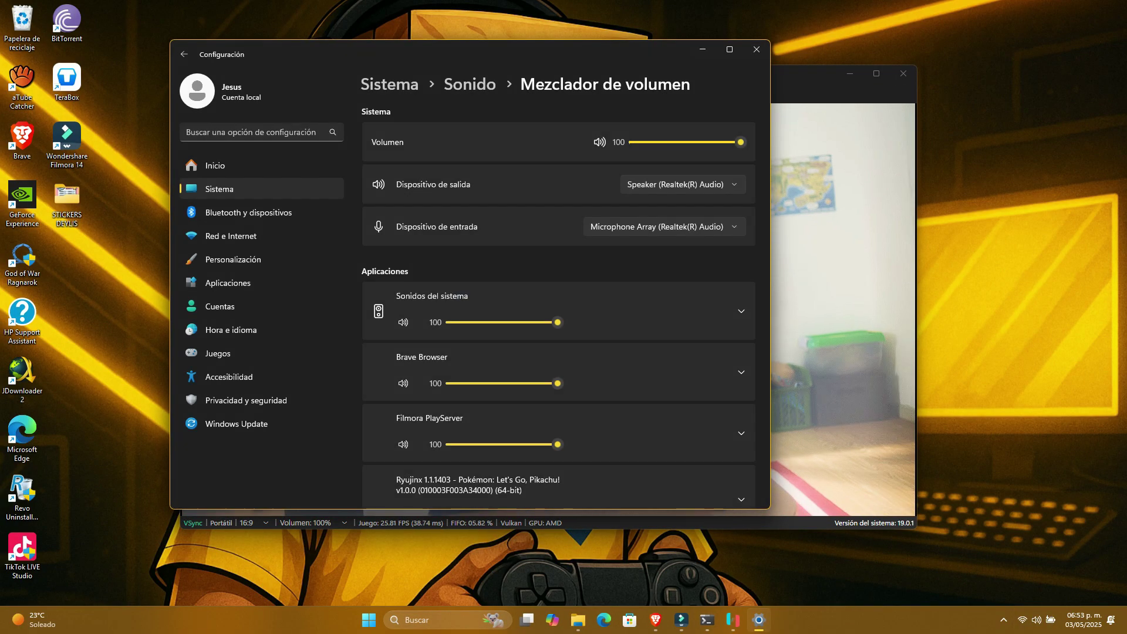
{"action": "key", "text": "Up"}
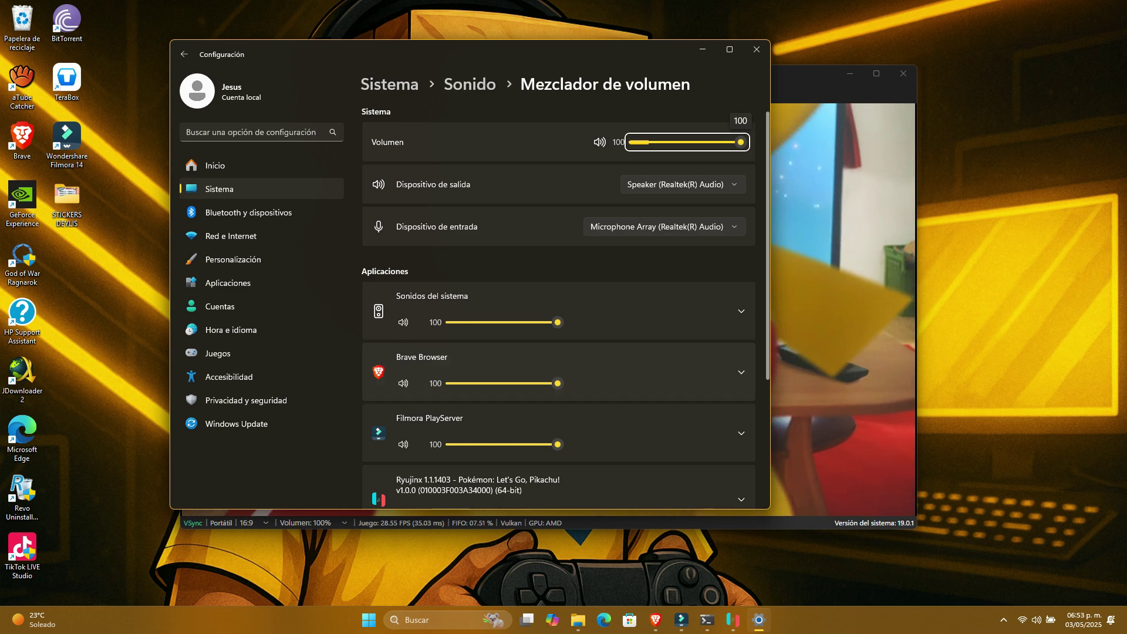
{"action": "scroll", "coordinate": [557, 293], "scroll_direction": "down", "scroll_amount": 3}
{"action": "left_click_drag", "start_coordinate": [558, 341], "coordinate": [462, 340]}
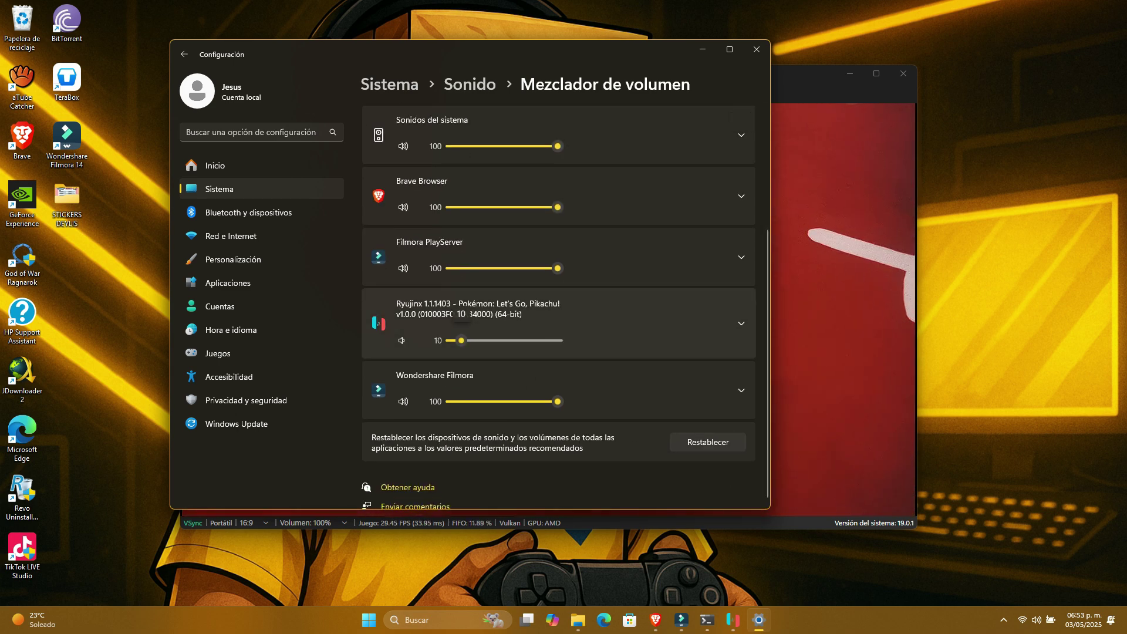
{"action": "left_click", "coordinate": [756, 50]}
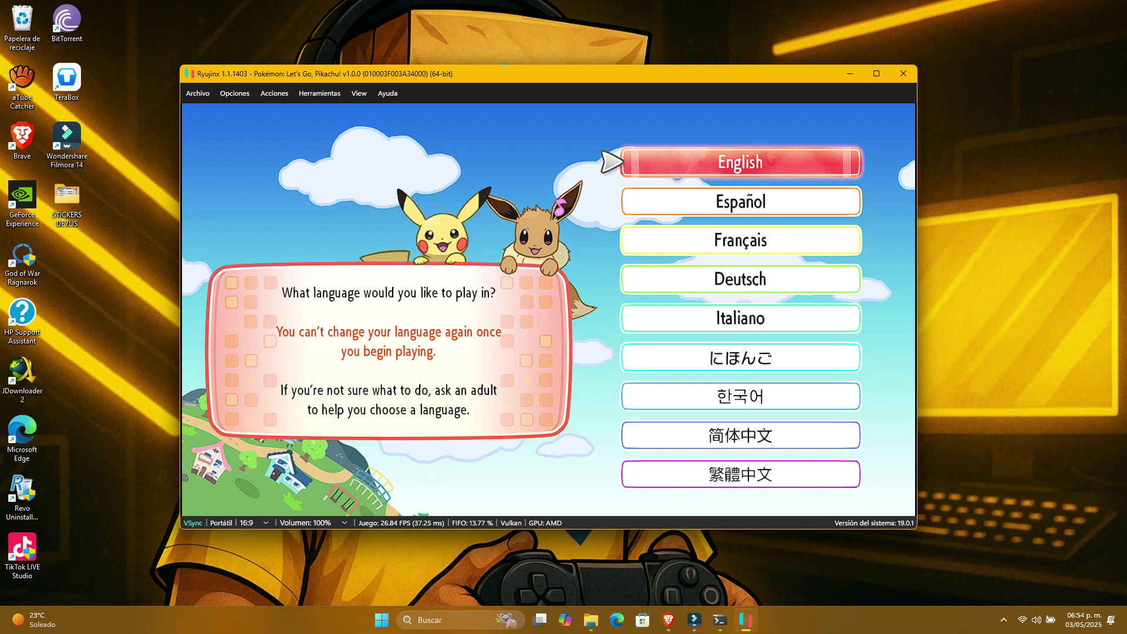
Choose Español as the game language, begin the game and advance through the professor's opening dialogue.
{"action": "key", "text": "Down"}
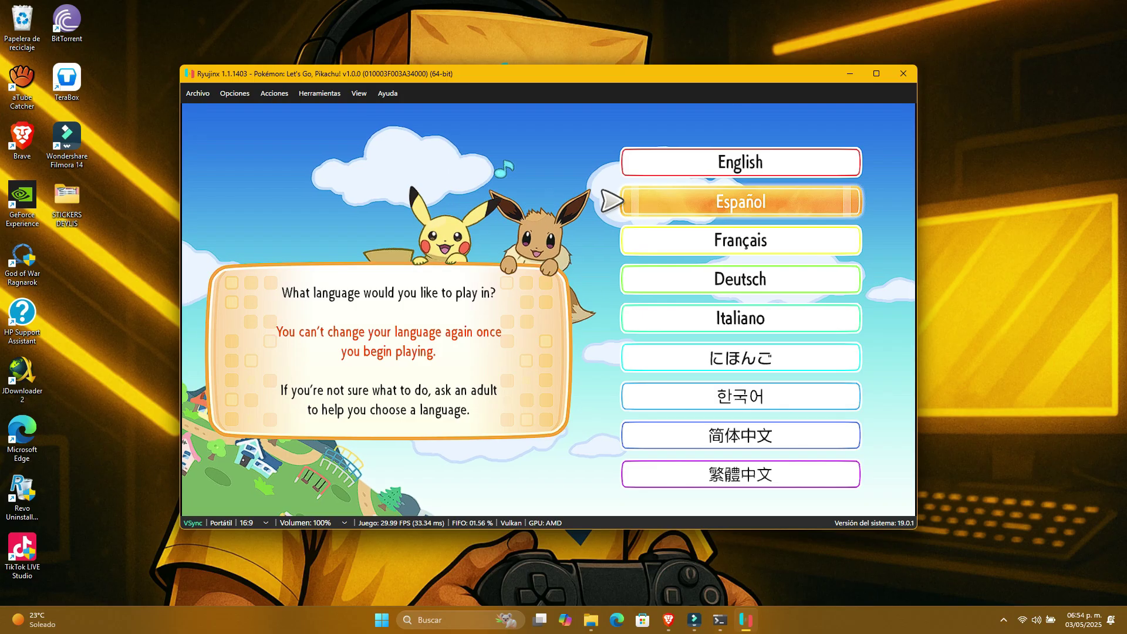
{"action": "key", "text": "z"}
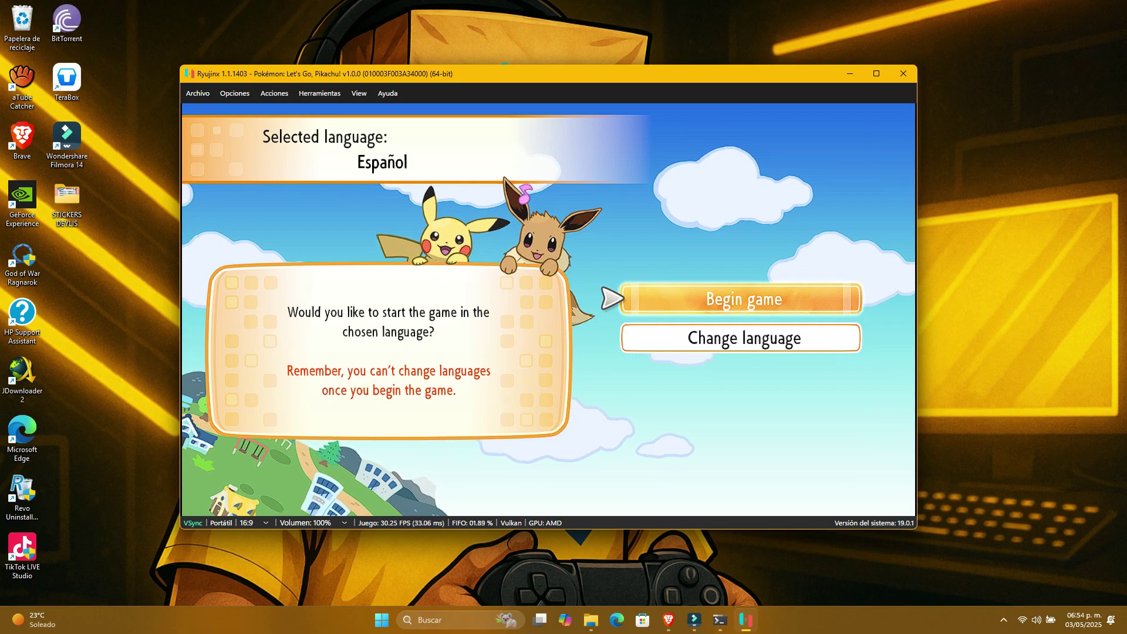
{"action": "key", "text": "z"}
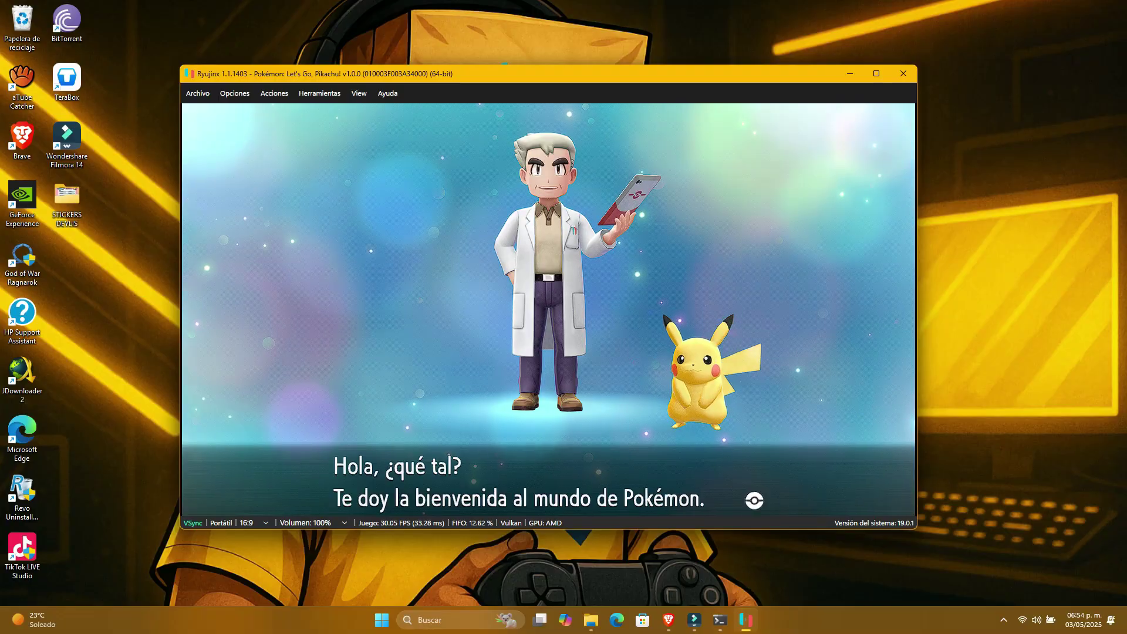
{"action": "key", "text": "z"}
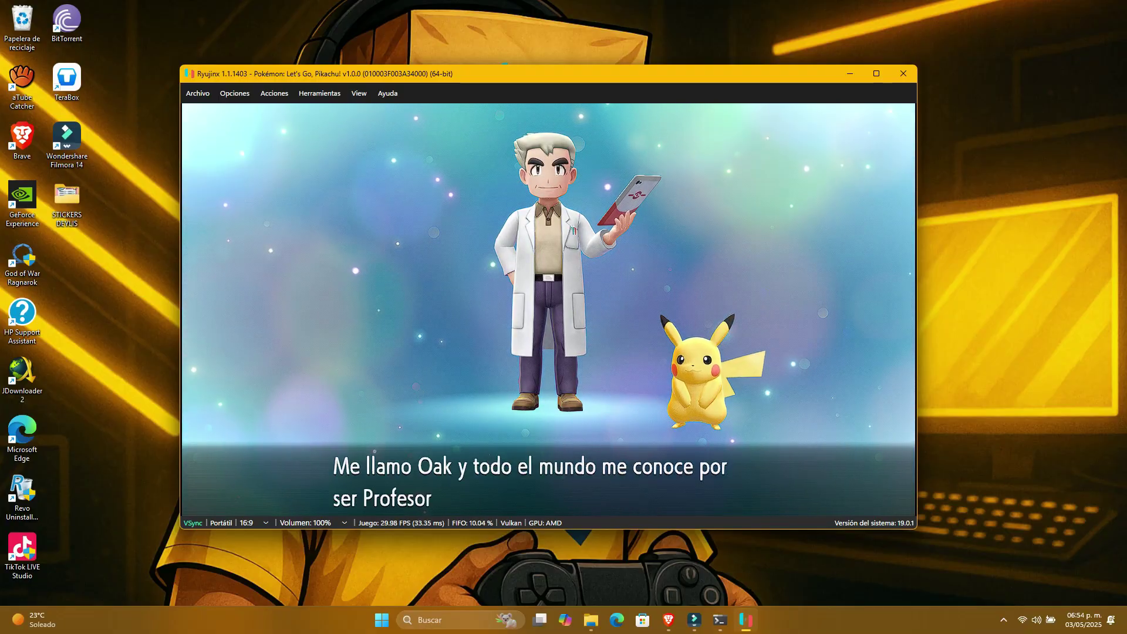
{"action": "key", "text": "z"}
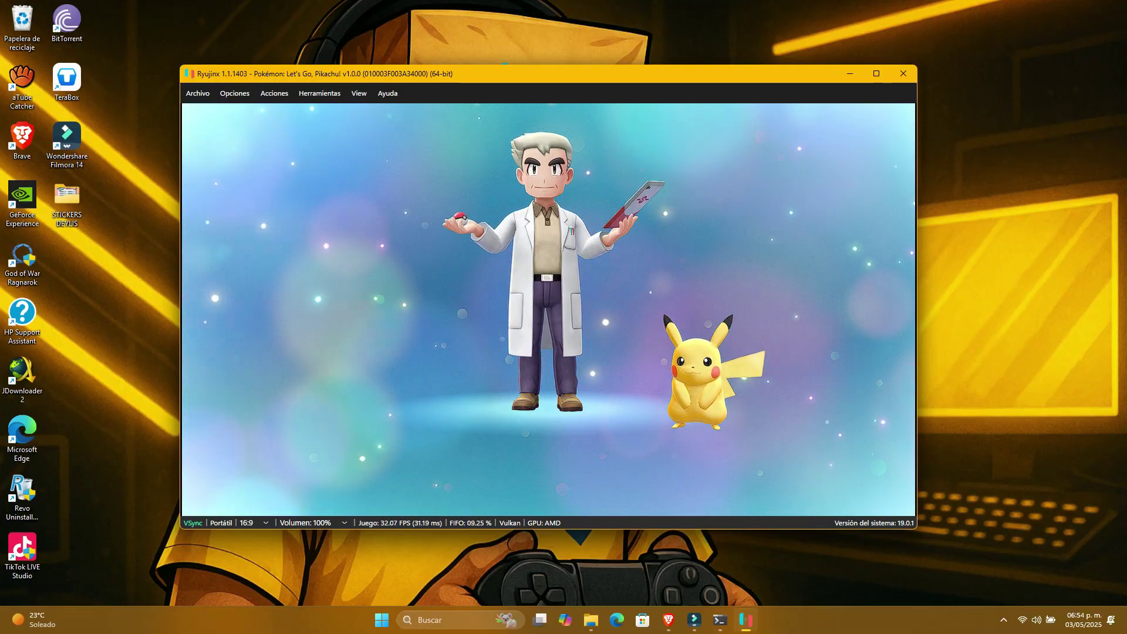